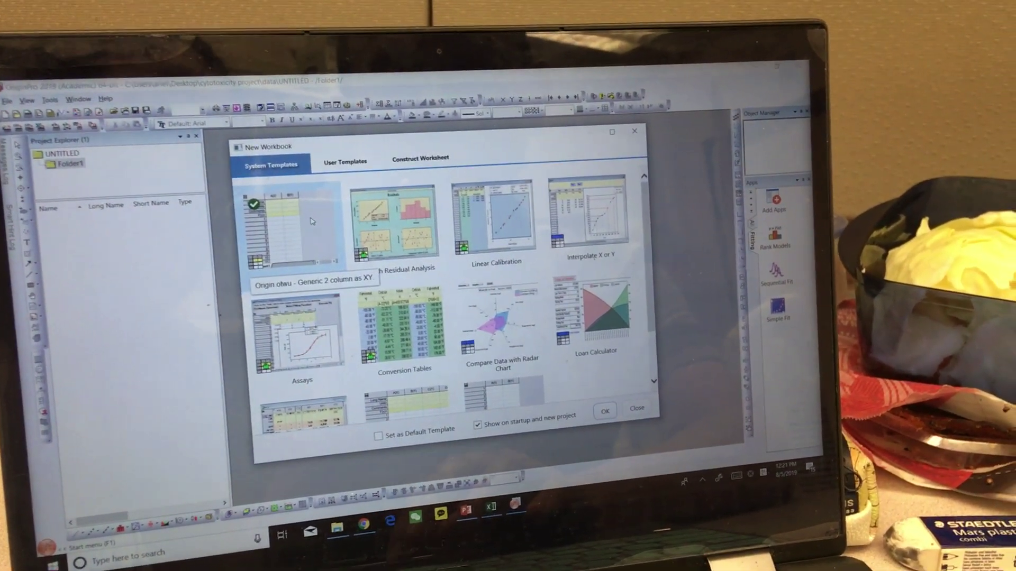
Create Book1 from the Generic 2 column as XY workbook template
double_click(312, 221)
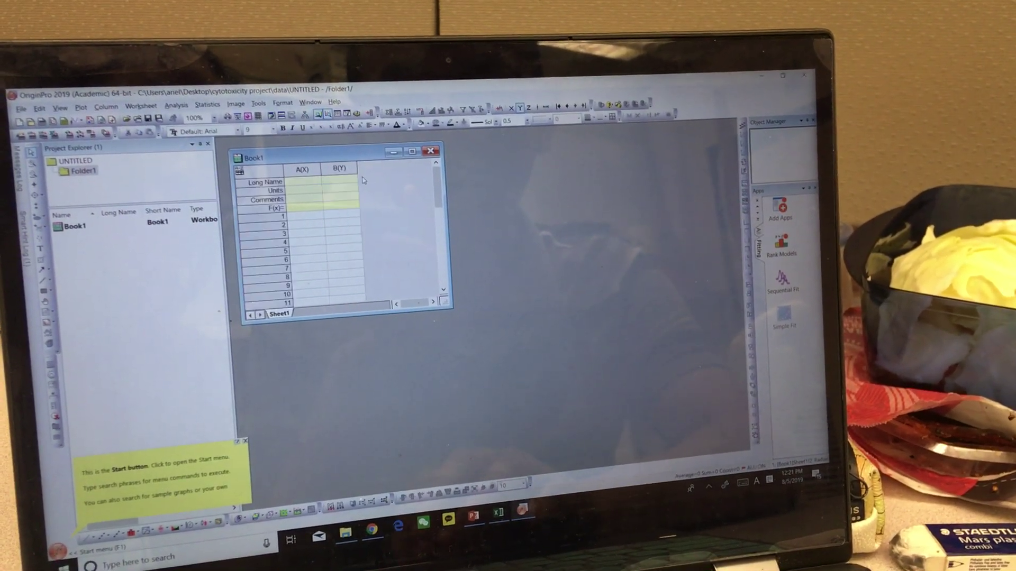
Add a third column, C, to the Book1 worksheet
left_click(339, 169)
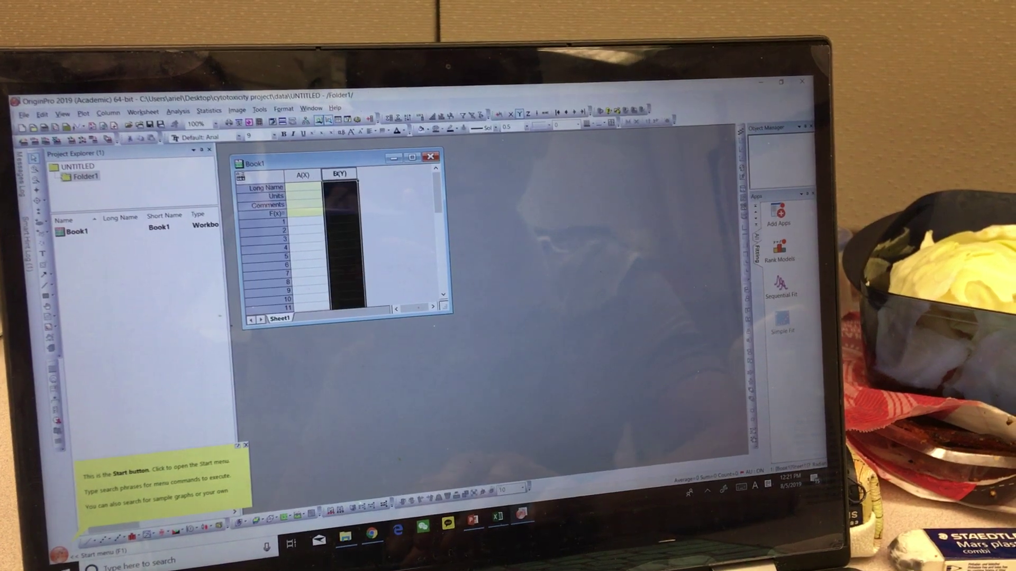
left_click(389, 190)
right_click(389, 191)
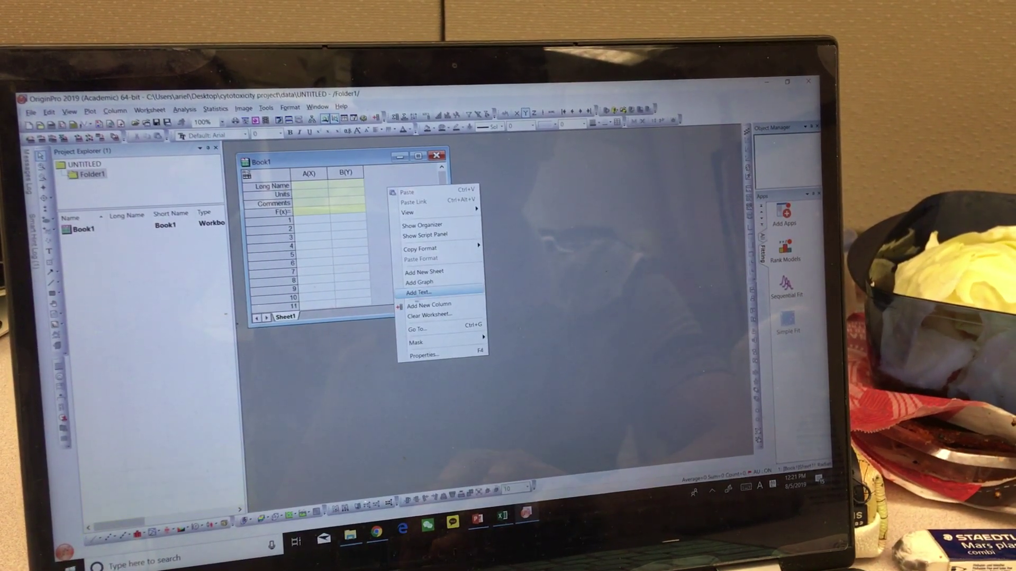
left_click(426, 307)
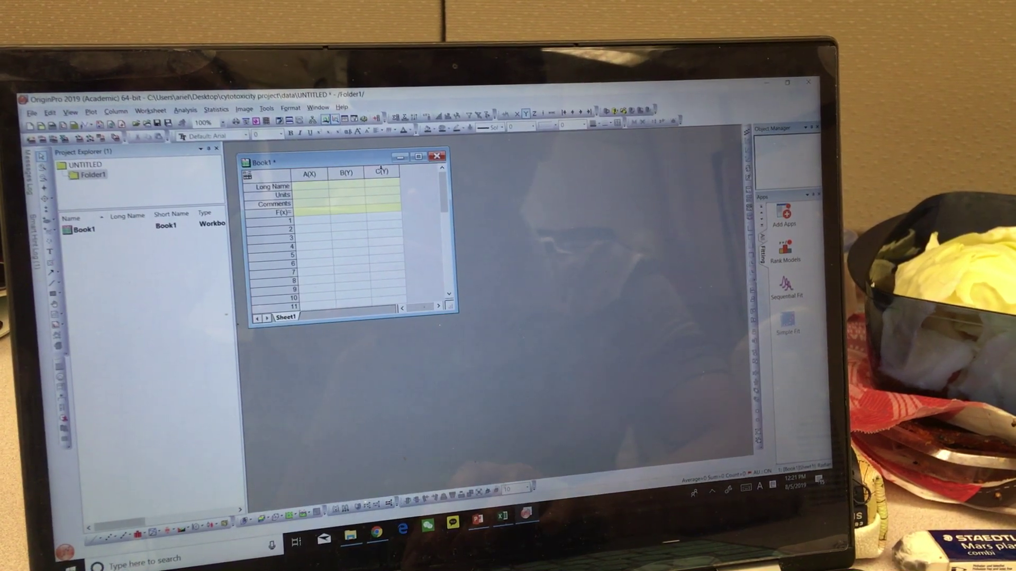
Set column C as Y Error and bring up the Excel data workbook
right_click(381, 173)
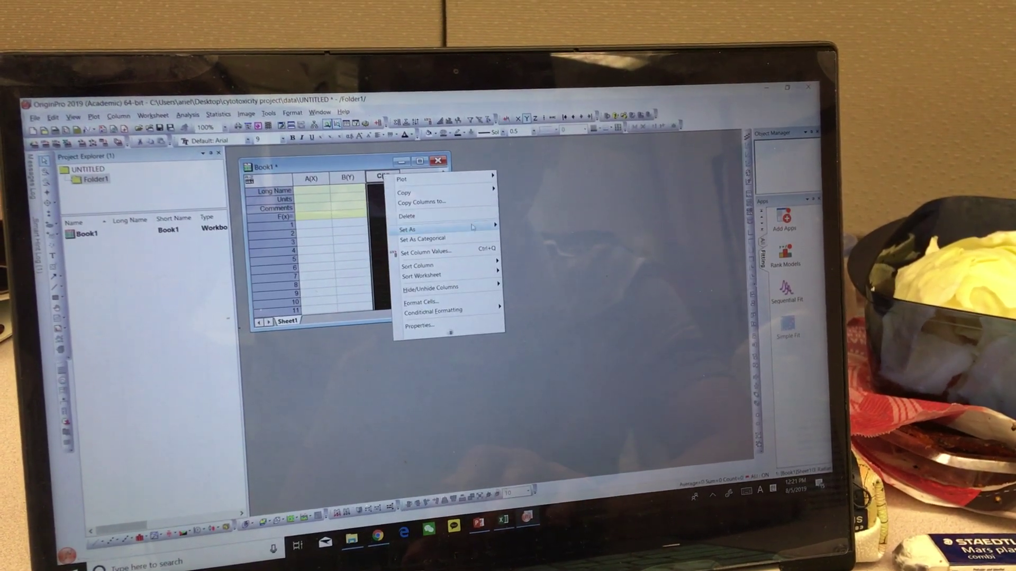
mouse_move(436, 232)
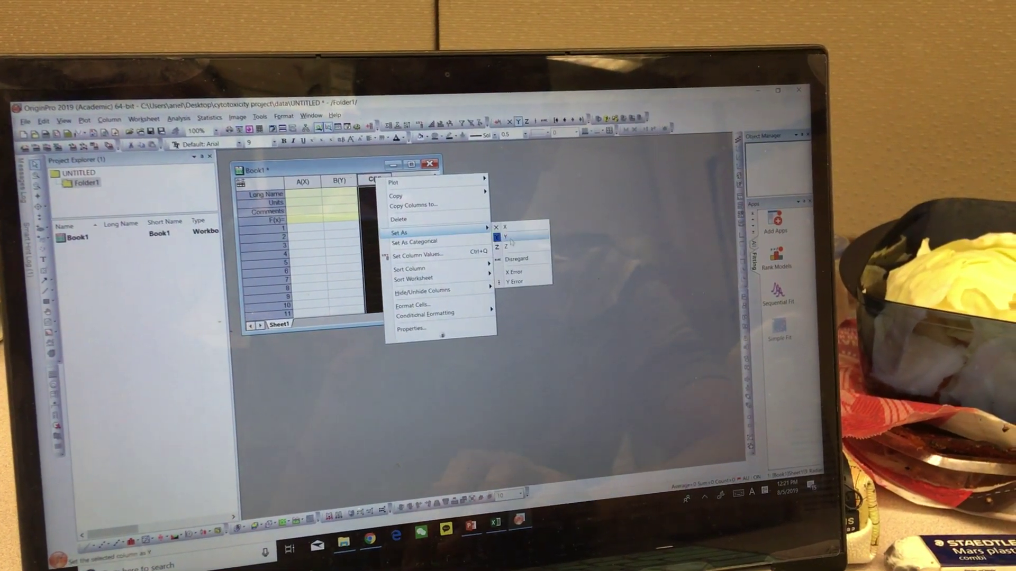
left_click(517, 282)
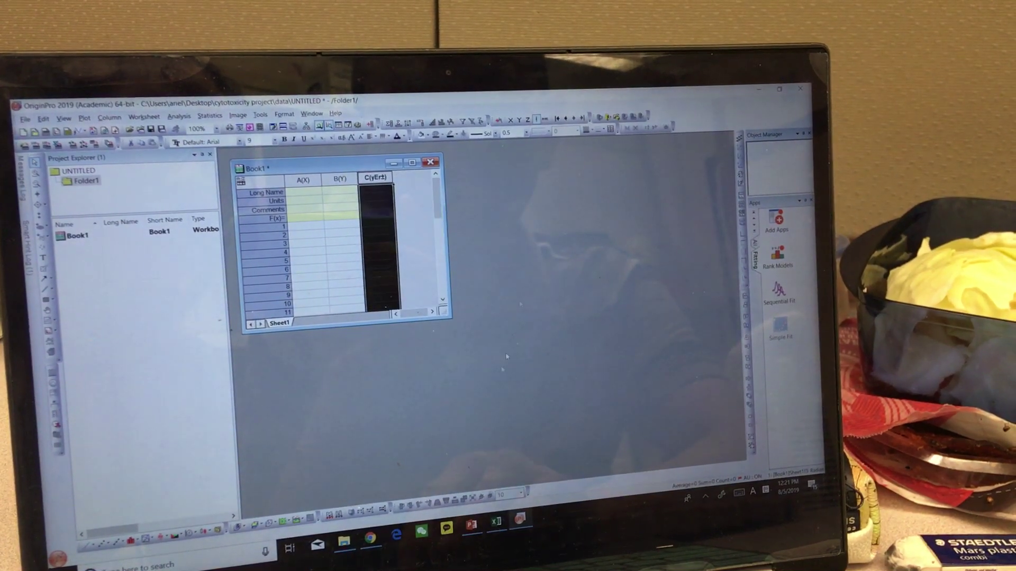
left_click(499, 523)
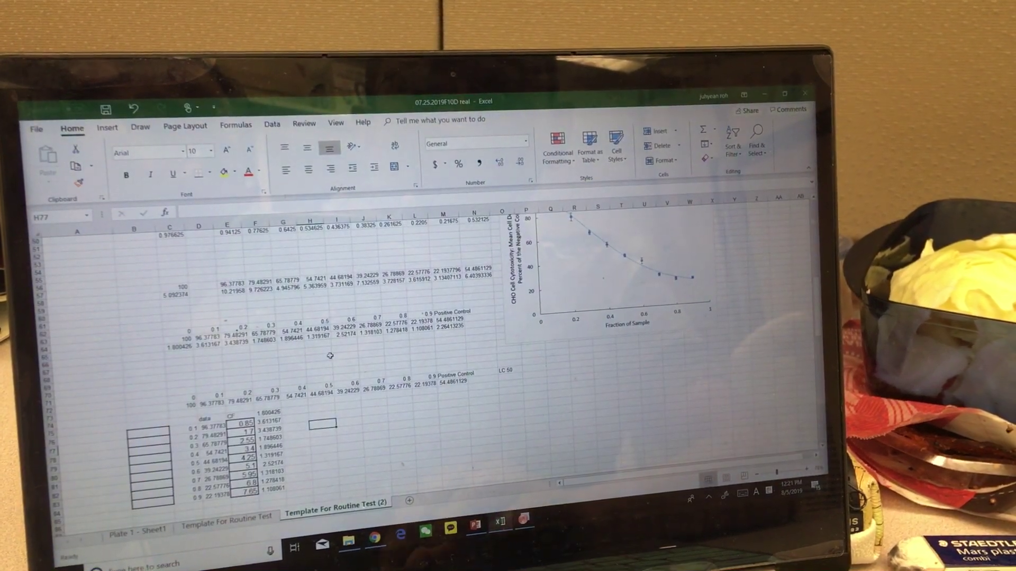
In the Excel data workbook, copy the CF values from 0.85 to 7.65
left_click(474, 526)
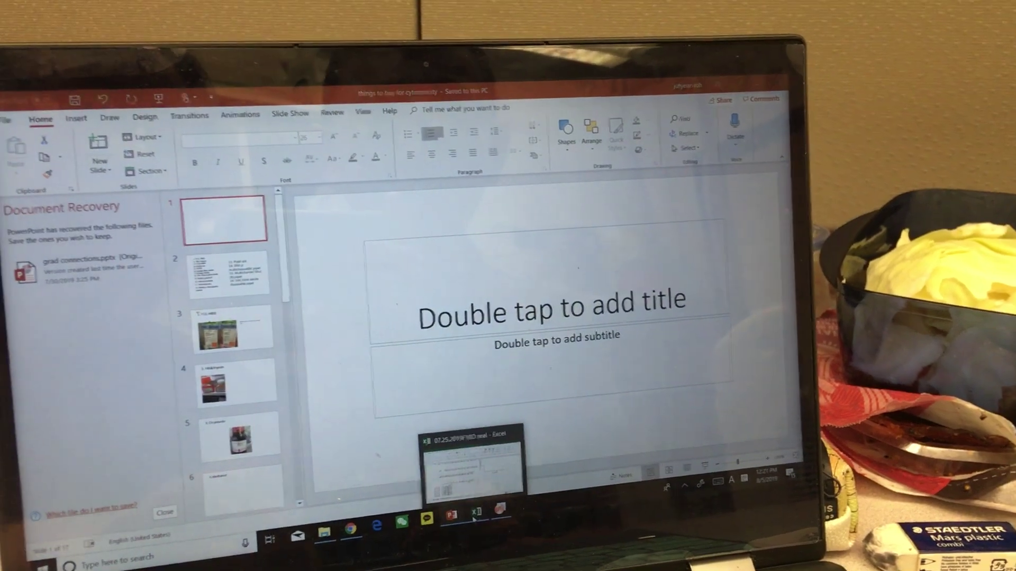
left_click(476, 513)
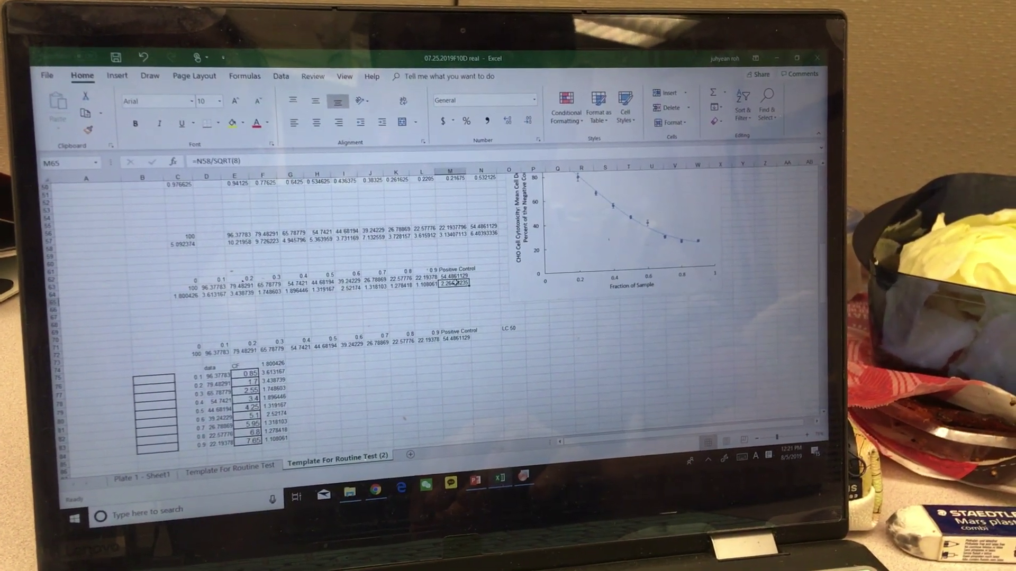
key("Left")
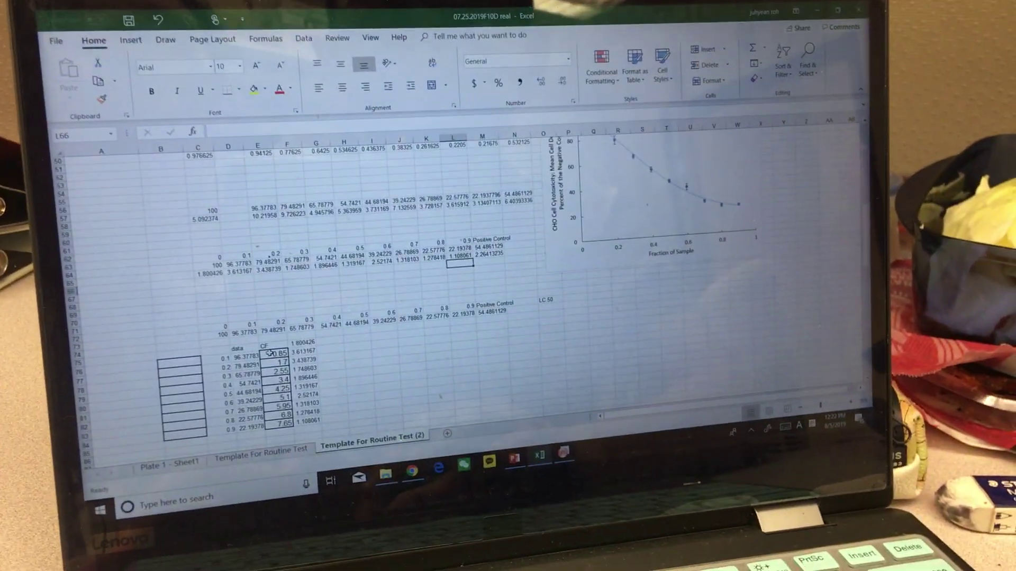
left_click(283, 389)
left_click_drag(271, 415, 270, 424)
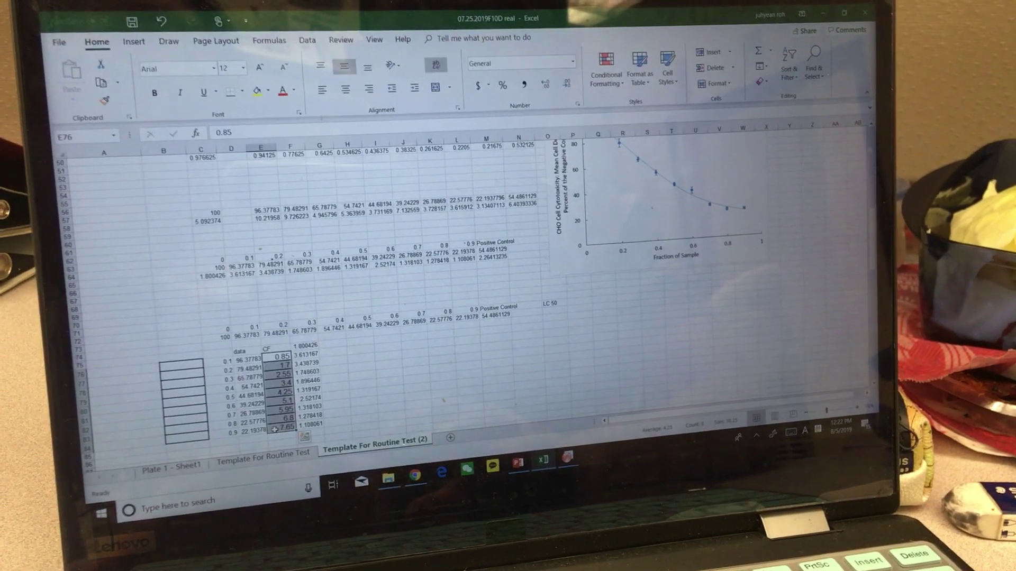
key("ctrl+c")
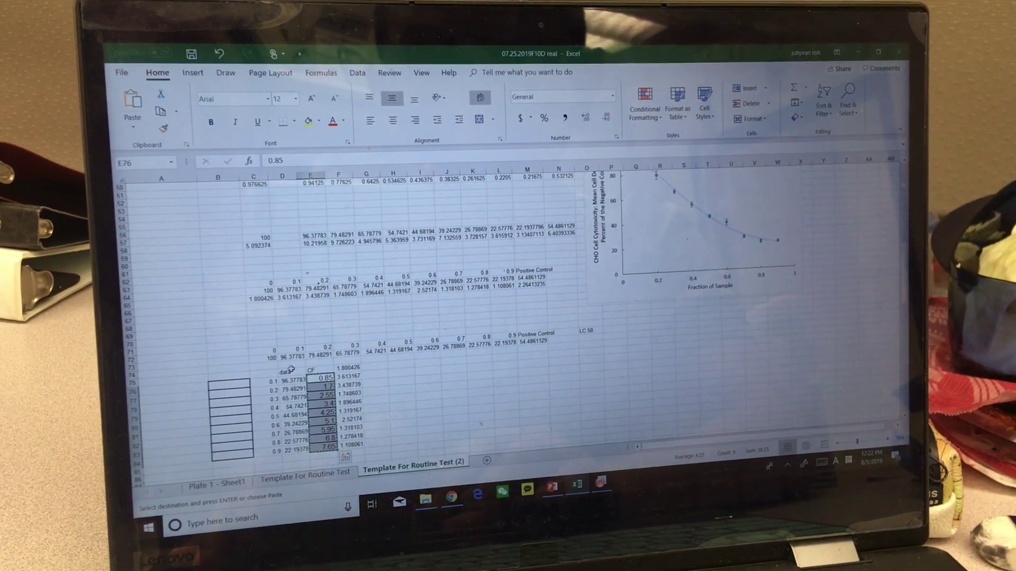
Add the 100 and 0 starting row at D75:E75, then copy the full CF column
left_click(291, 372)
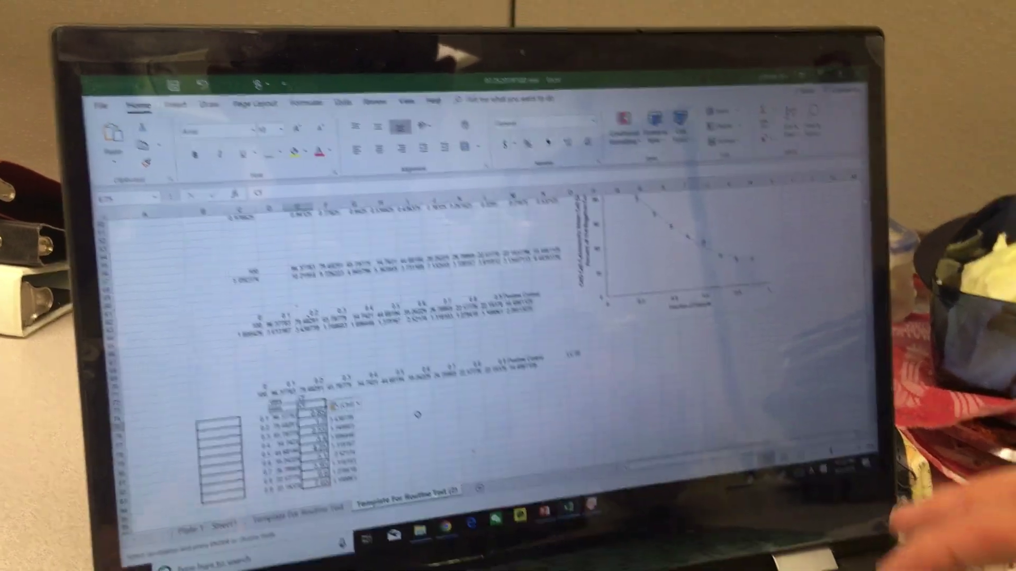
type("0")
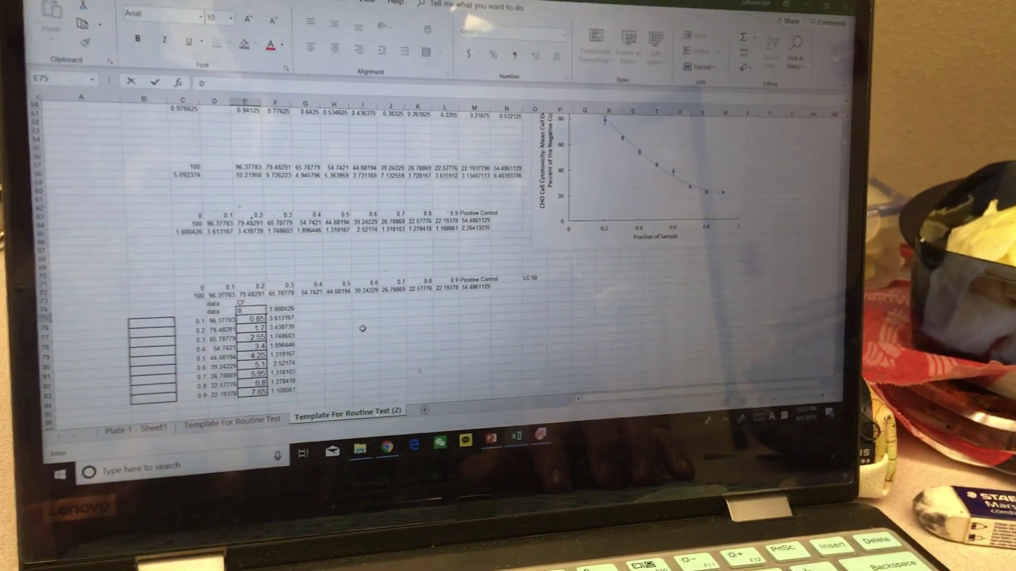
key("Escape")
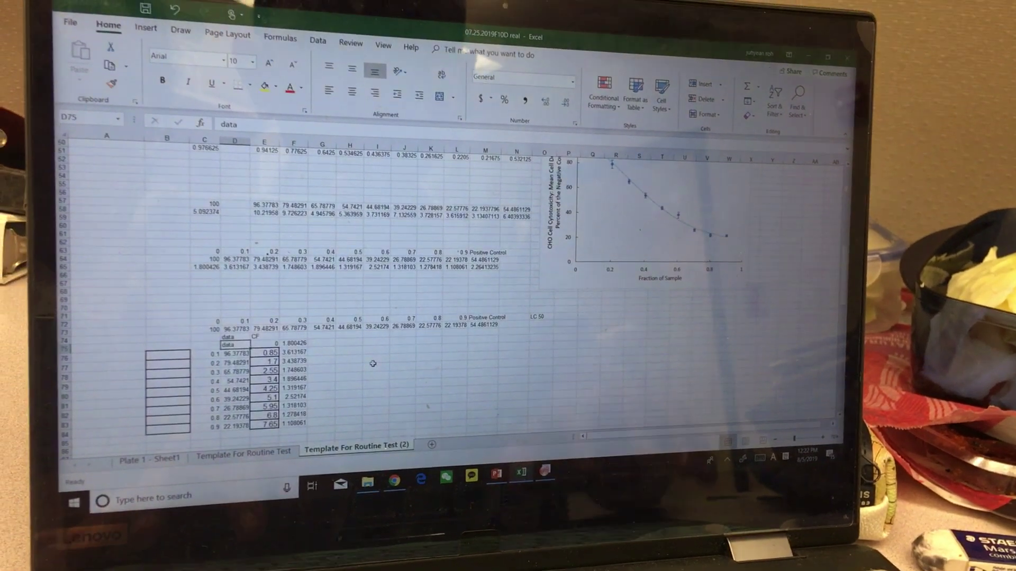
type("100")
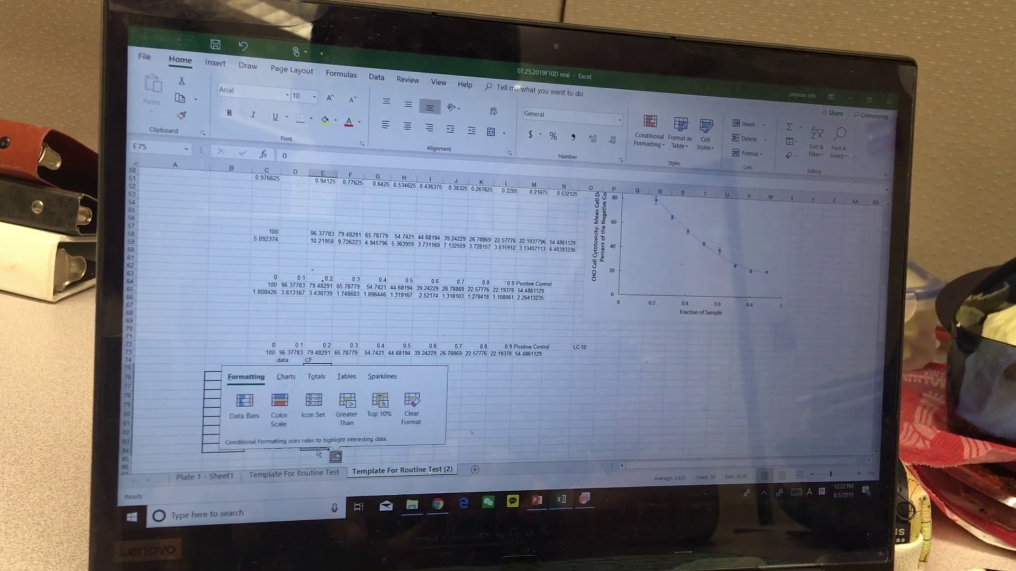
left_click_drag(322, 366, 321, 449)
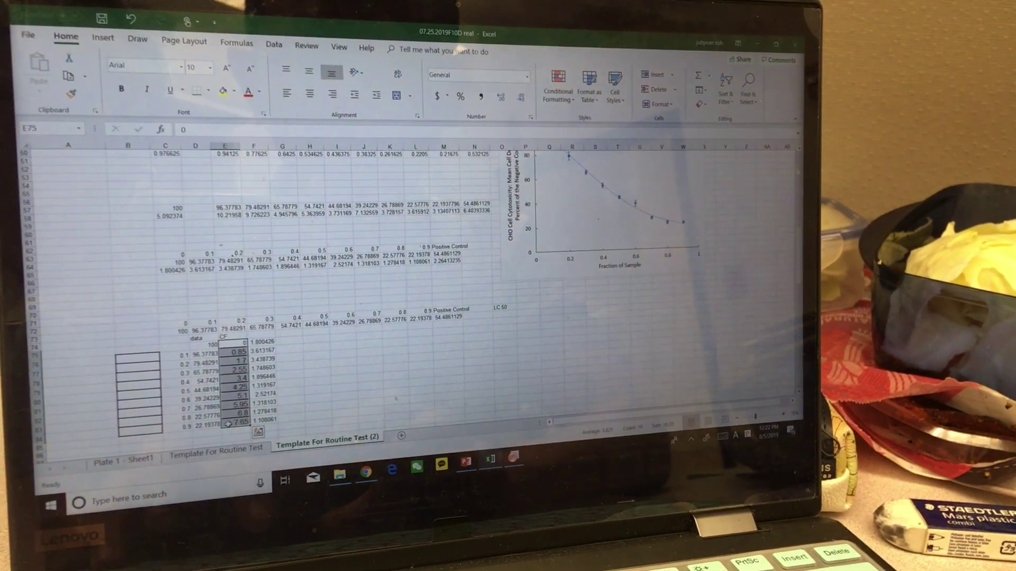
key("ctrl+c")
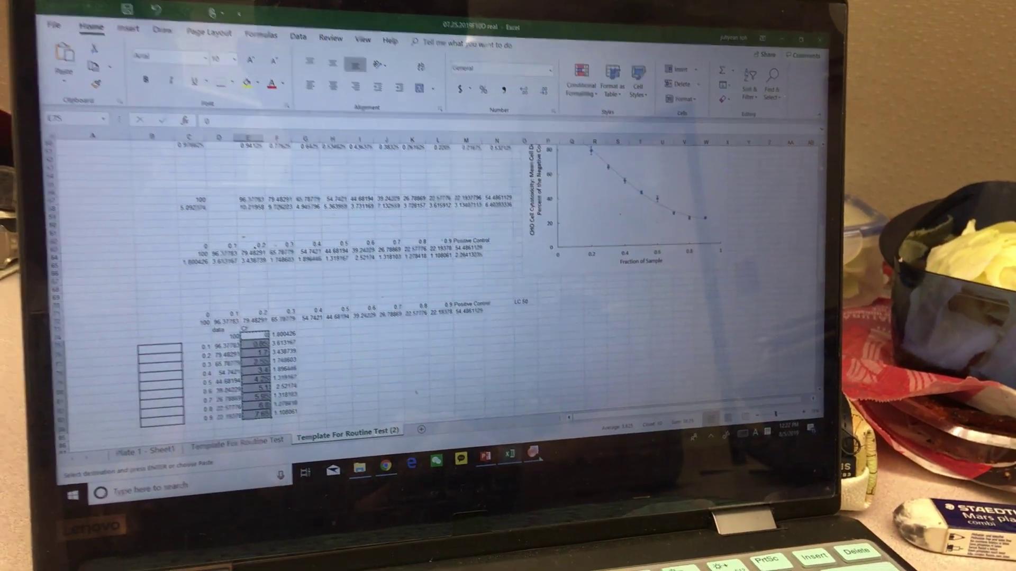
key("alt+Tab")
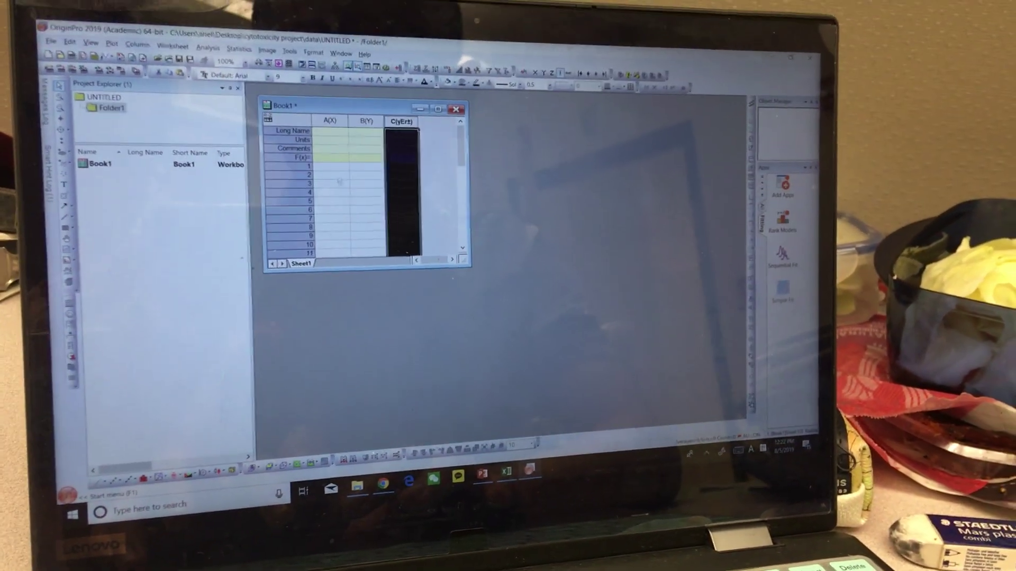
Paste the CF concentrations into Book1 column A and bring over the viability values
left_click(341, 143)
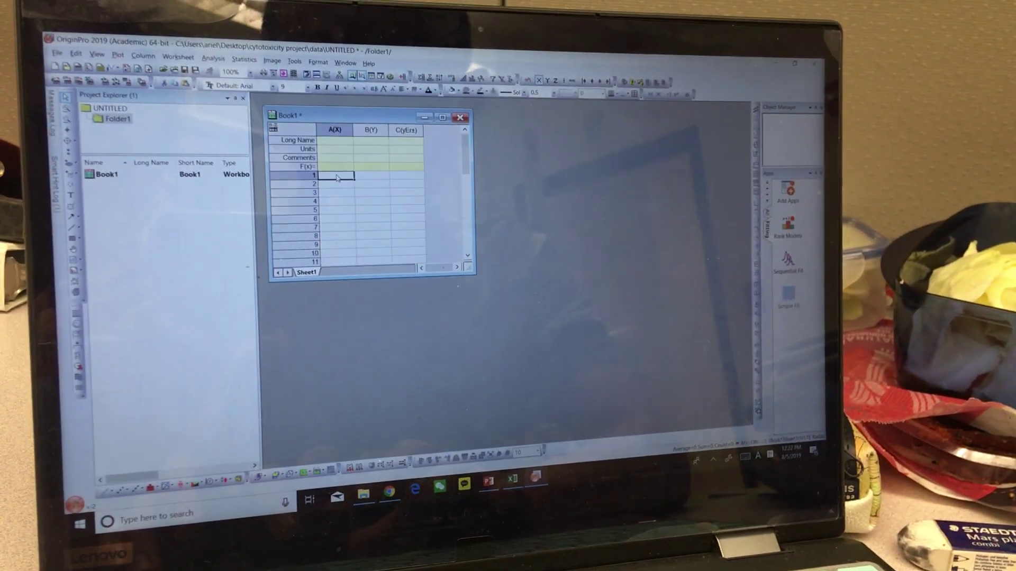
key("ctrl+v")
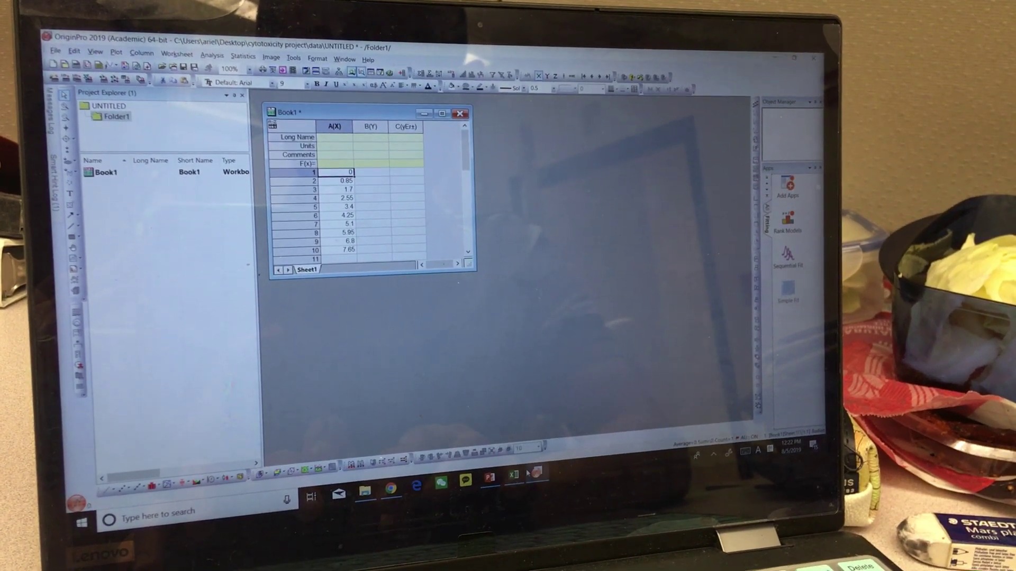
key("alt+Tab")
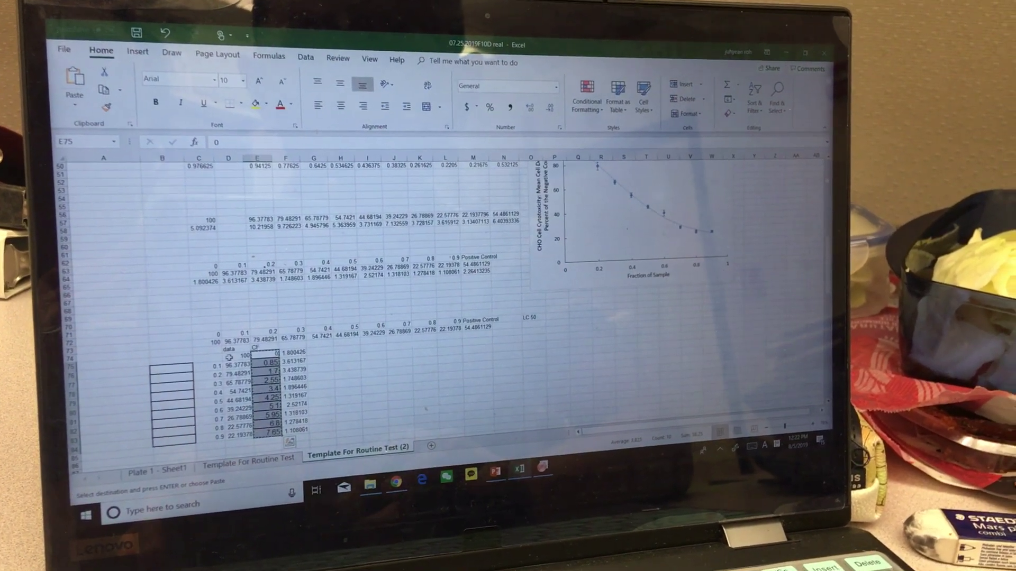
left_click_drag(242, 354, 242, 422)
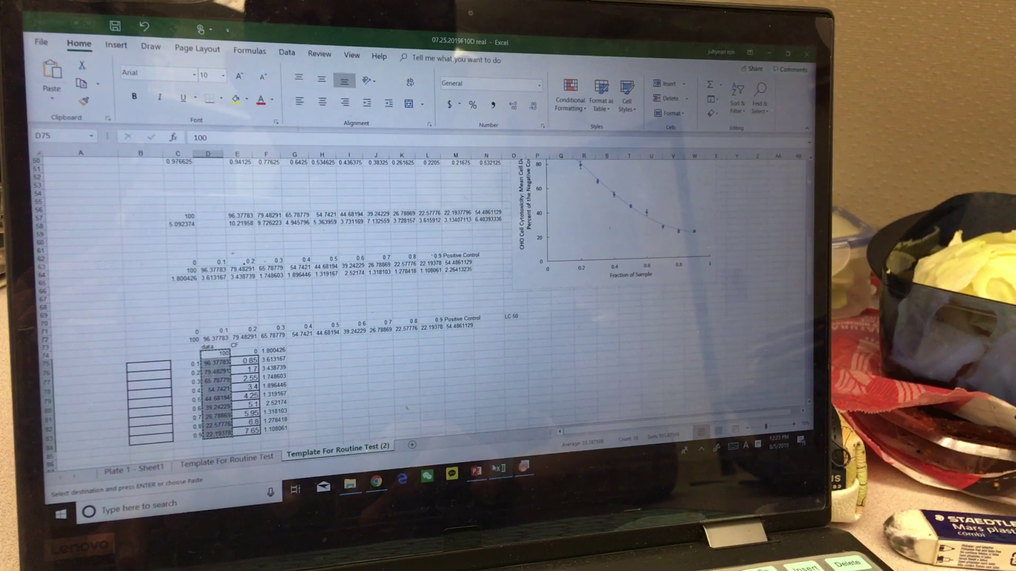
key("alt+Tab")
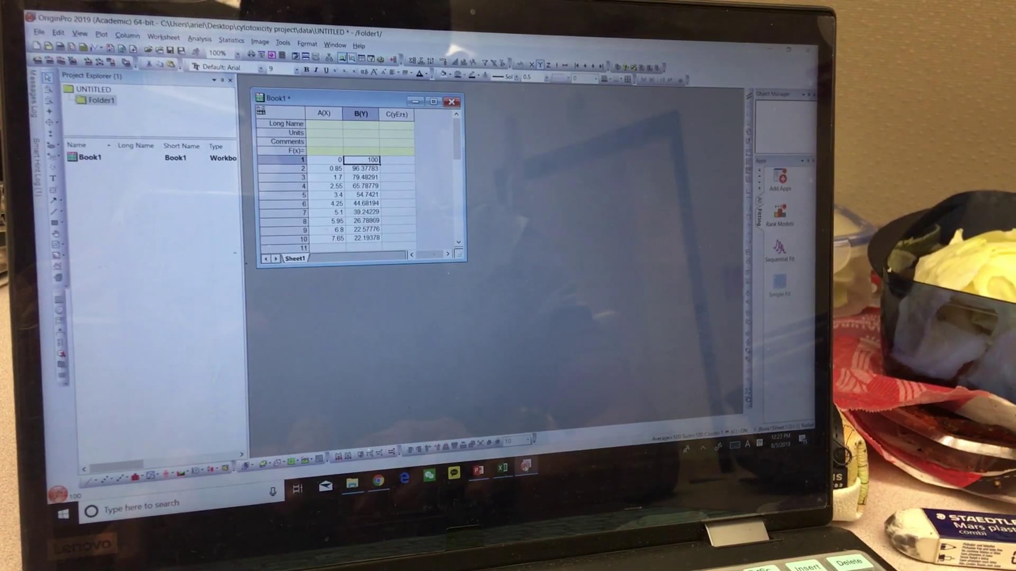
Bring the column F error values into Book1 and select all worksheet columns
left_click(502, 468)
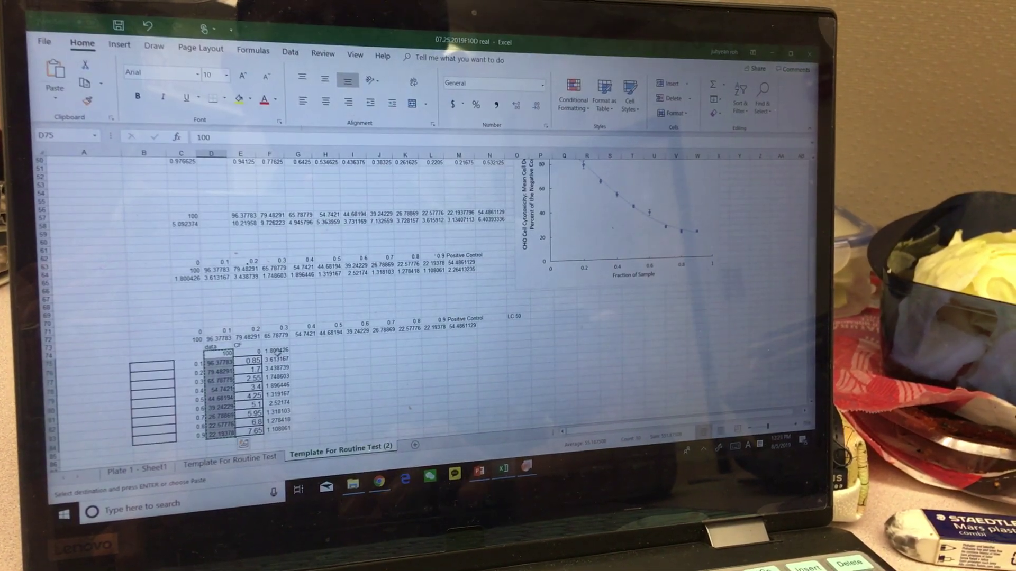
left_click_drag(276, 350, 279, 430)
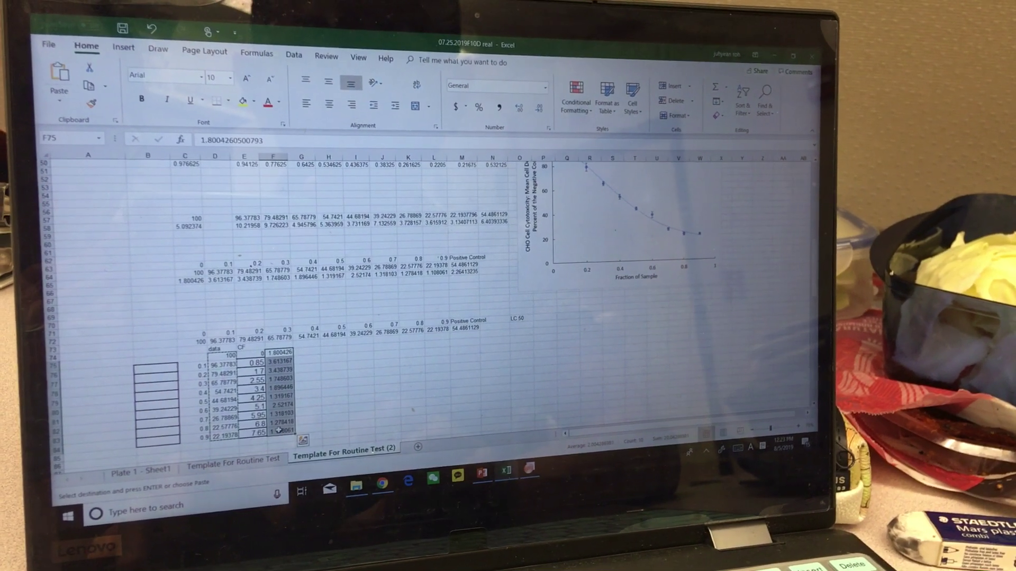
left_click(541, 475)
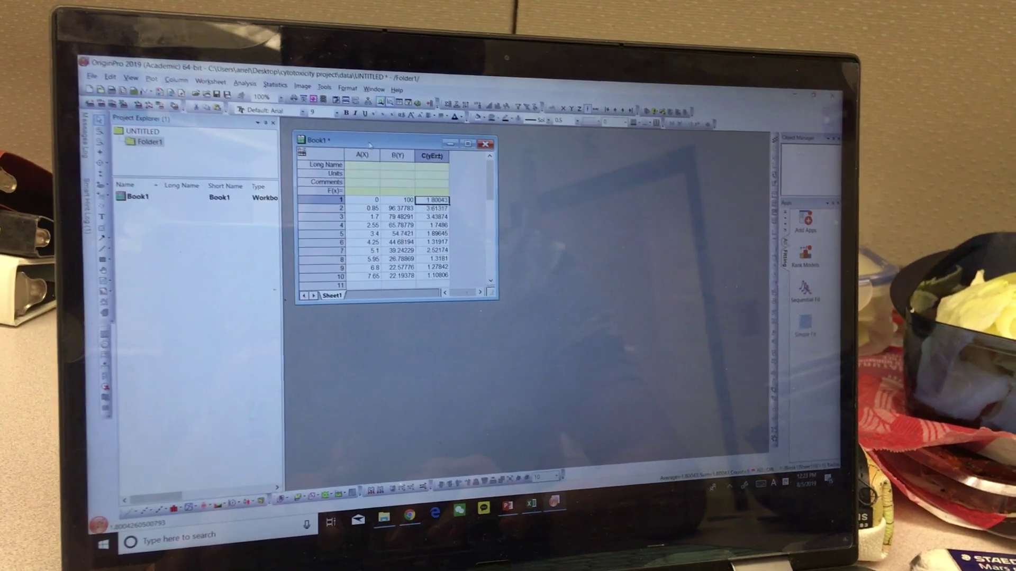
left_click(326, 151)
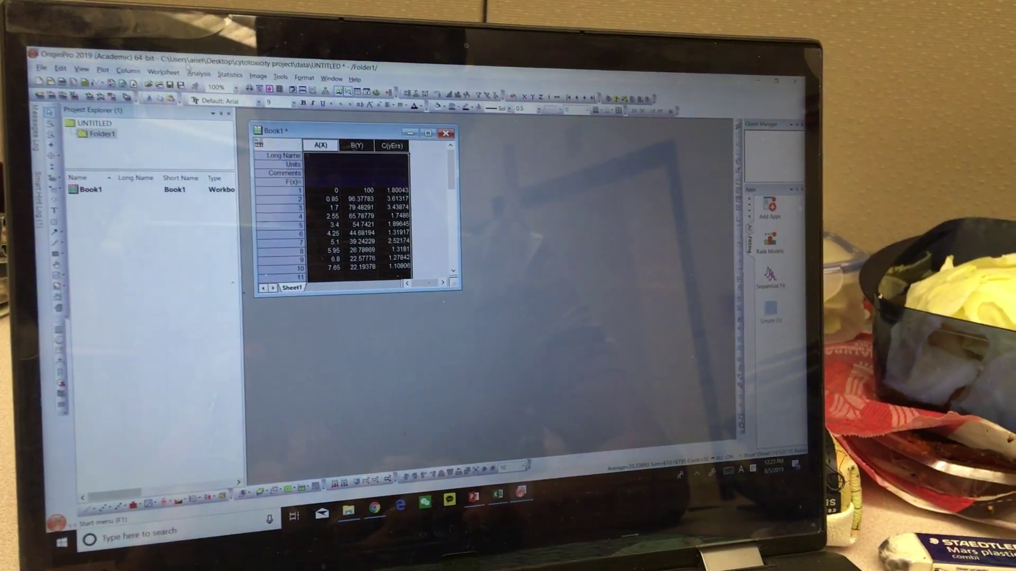
Plot all Book1 columns as a 2D scatter graph and select the data points
left_click(138, 87)
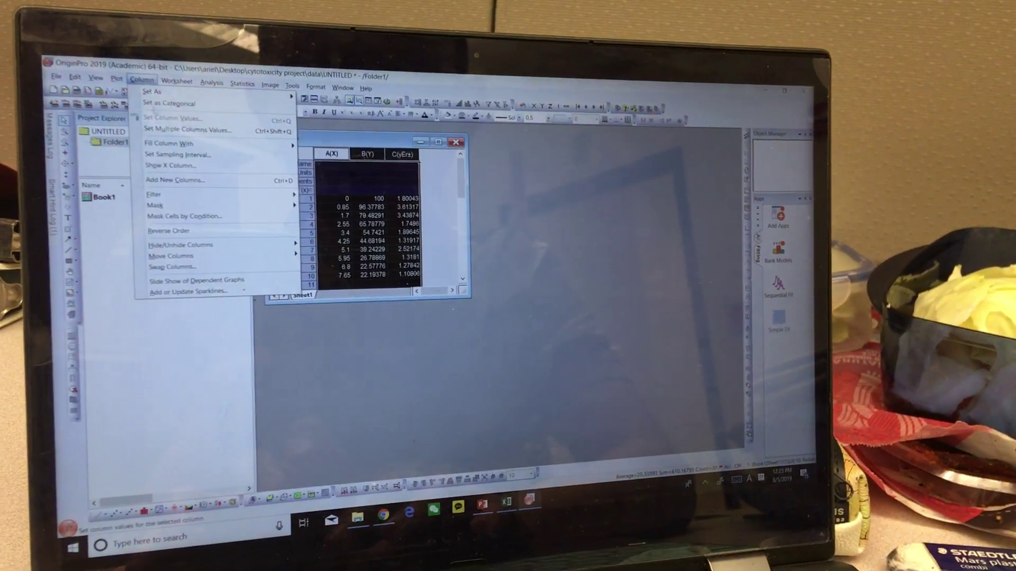
mouse_move(181, 125)
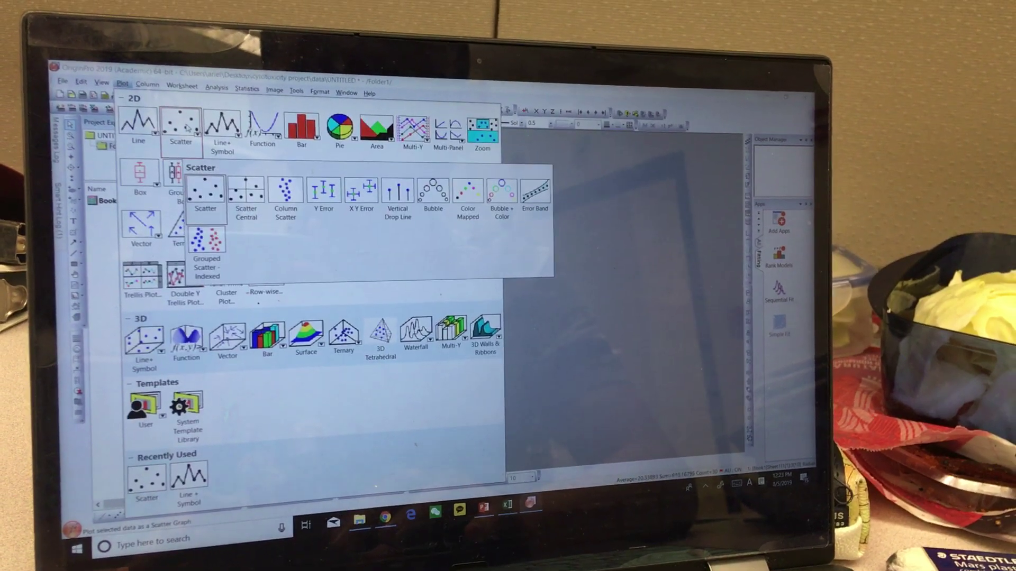
left_click(216, 188)
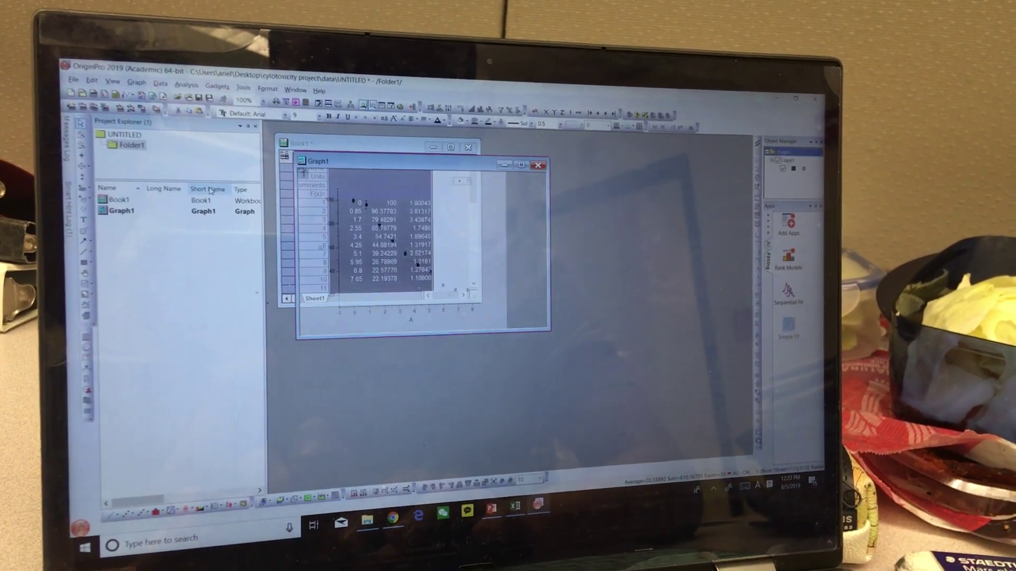
left_click(428, 264)
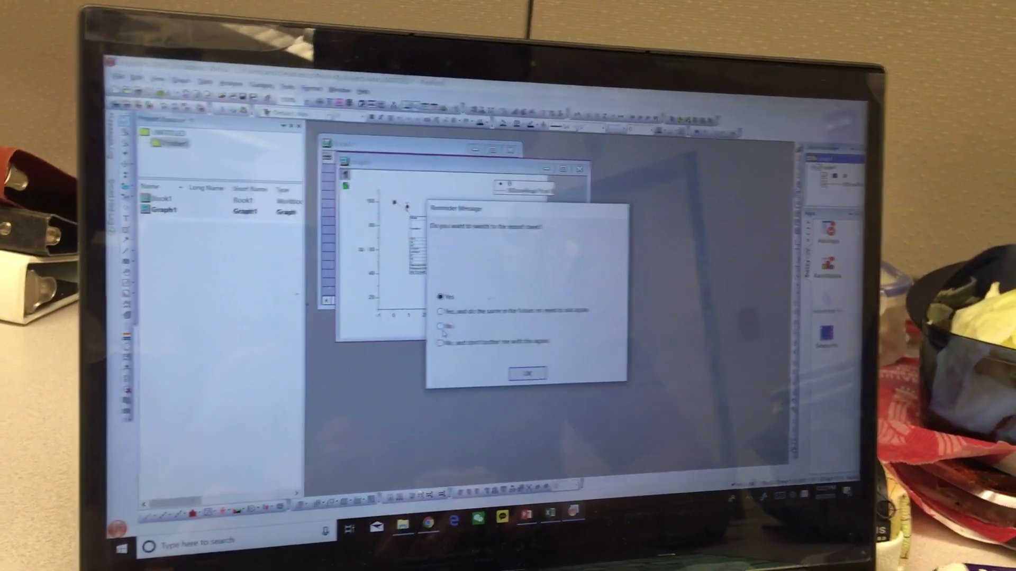
Decline the report sheet, delete the fit results table, and maximize Graph1
left_click(443, 328)
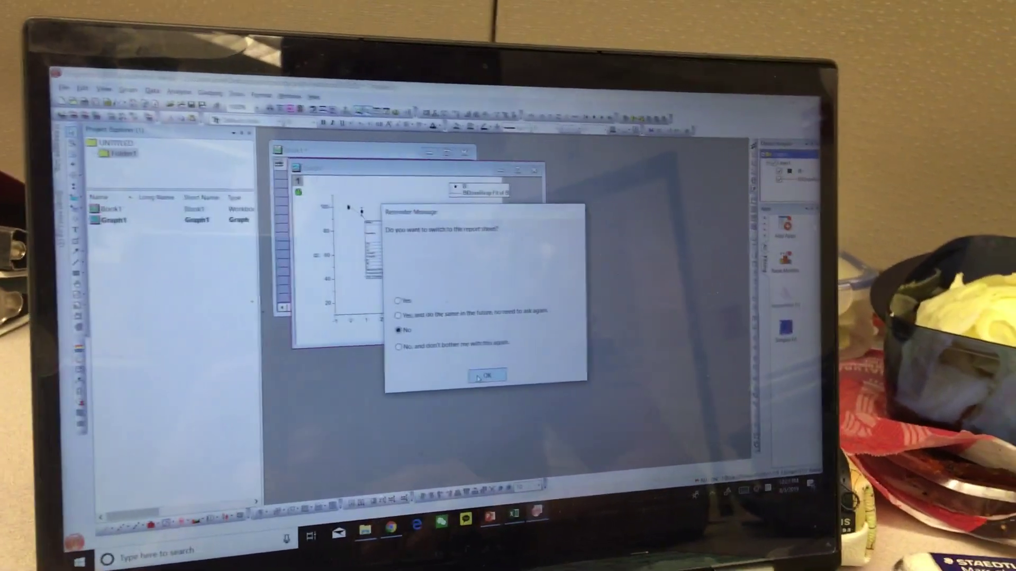
left_click(527, 374)
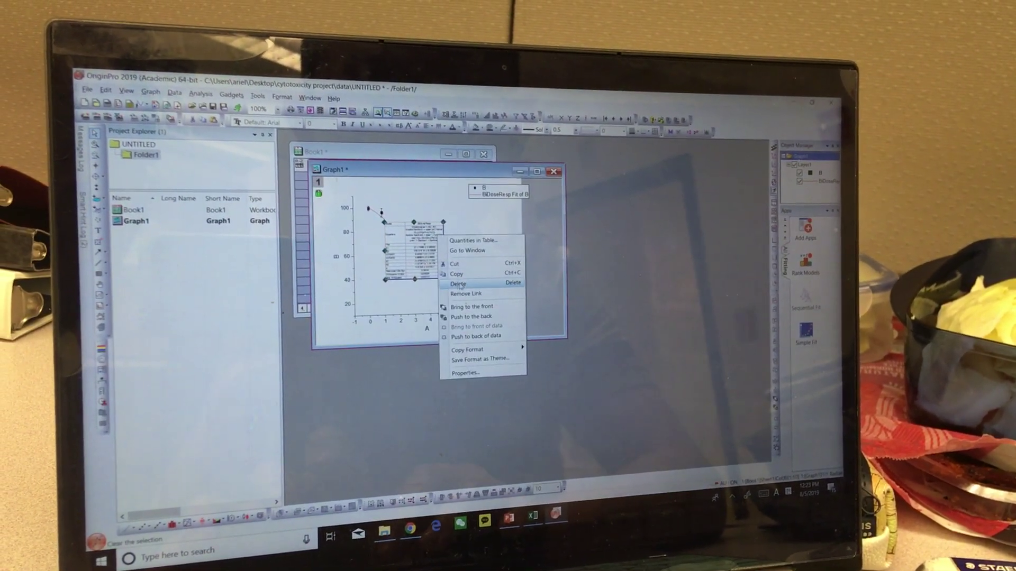
left_click(455, 280)
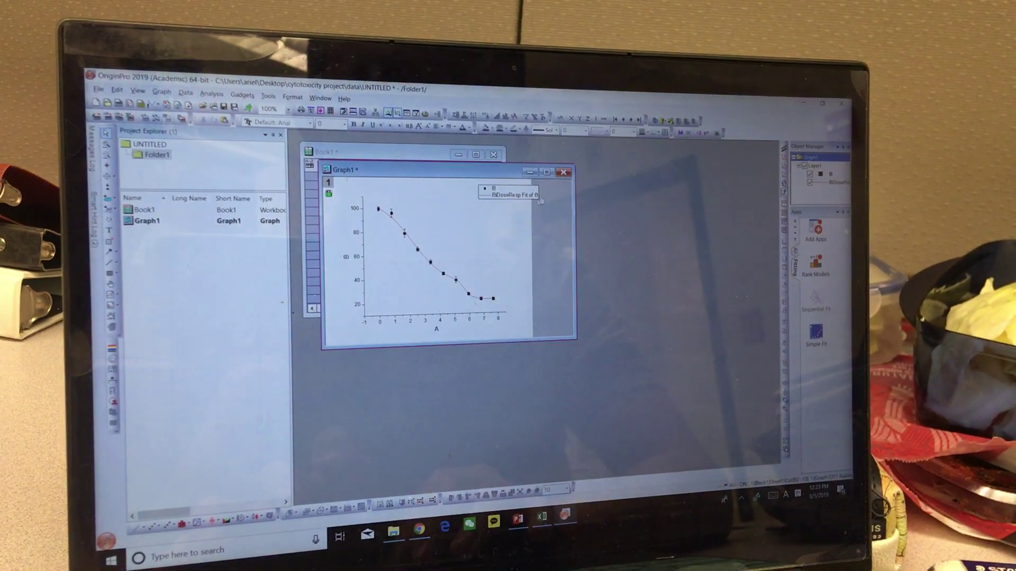
left_click(547, 174)
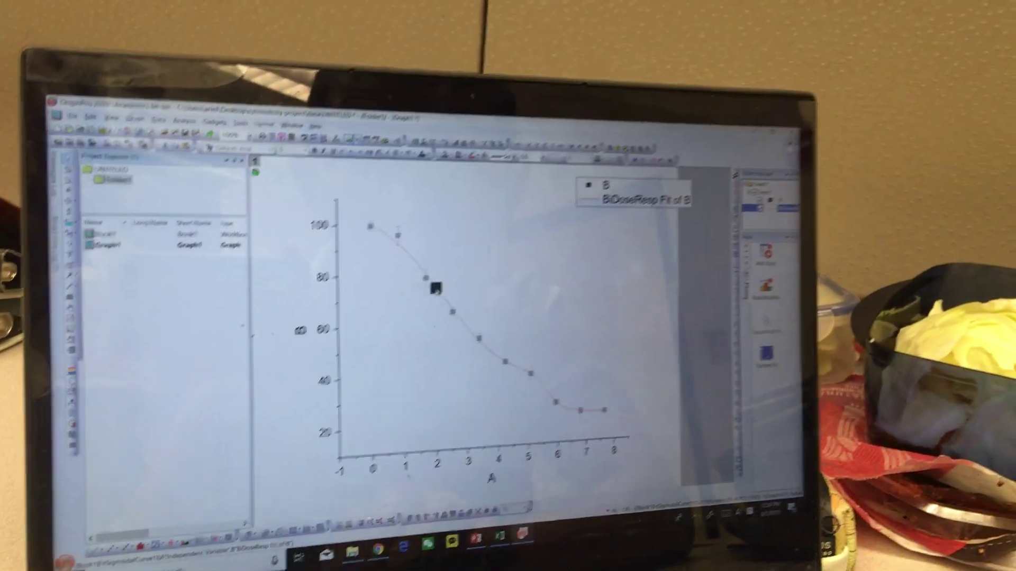
Remove the fit curve and the legend from Graph1
right_click(456, 276)
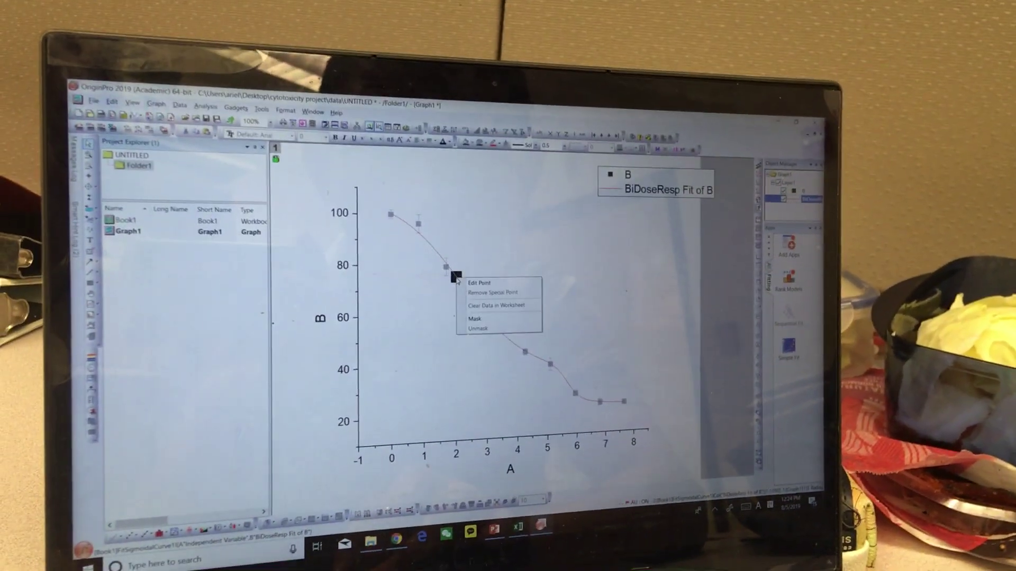
key("Escape")
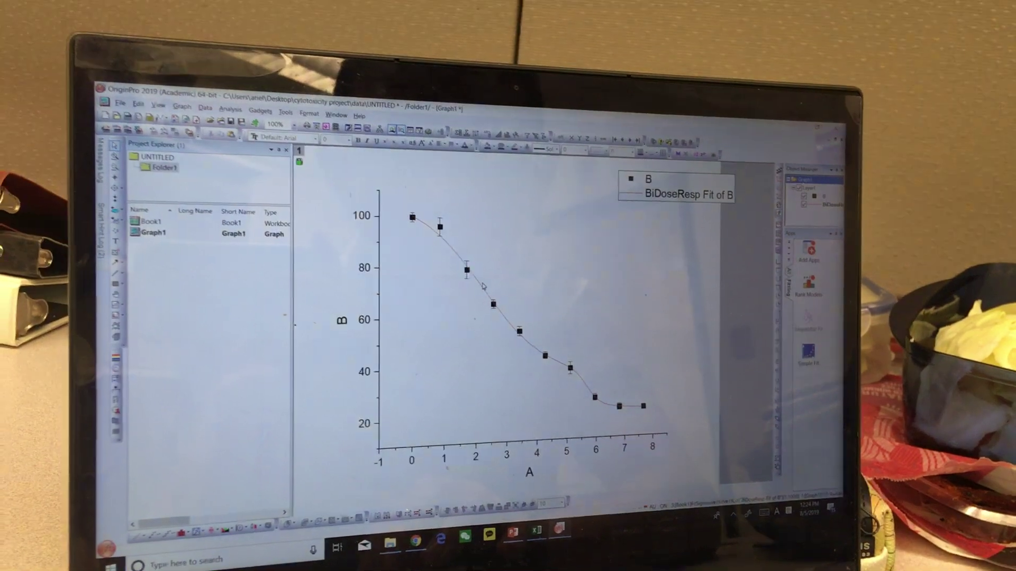
right_click(482, 287)
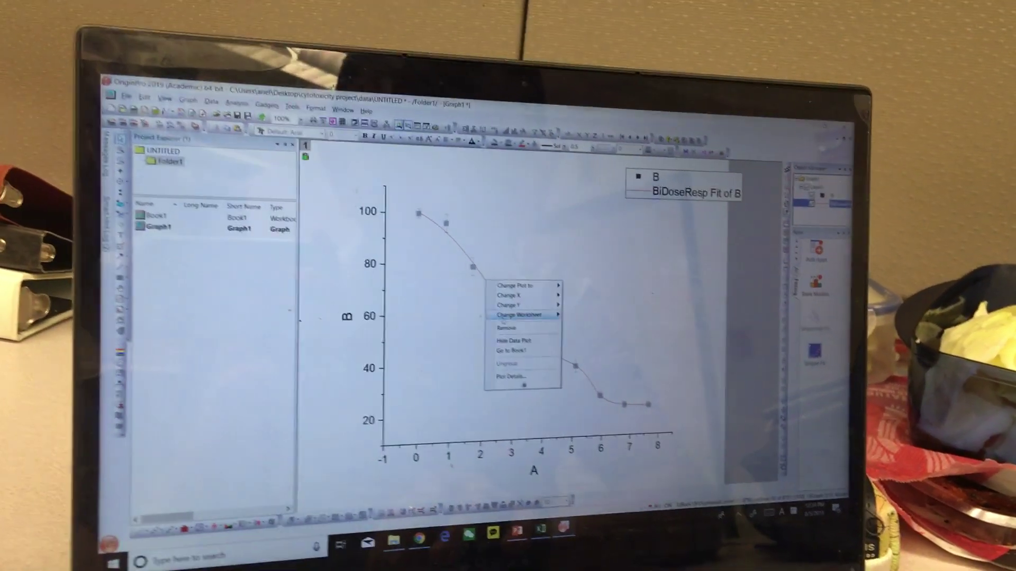
left_click(507, 328)
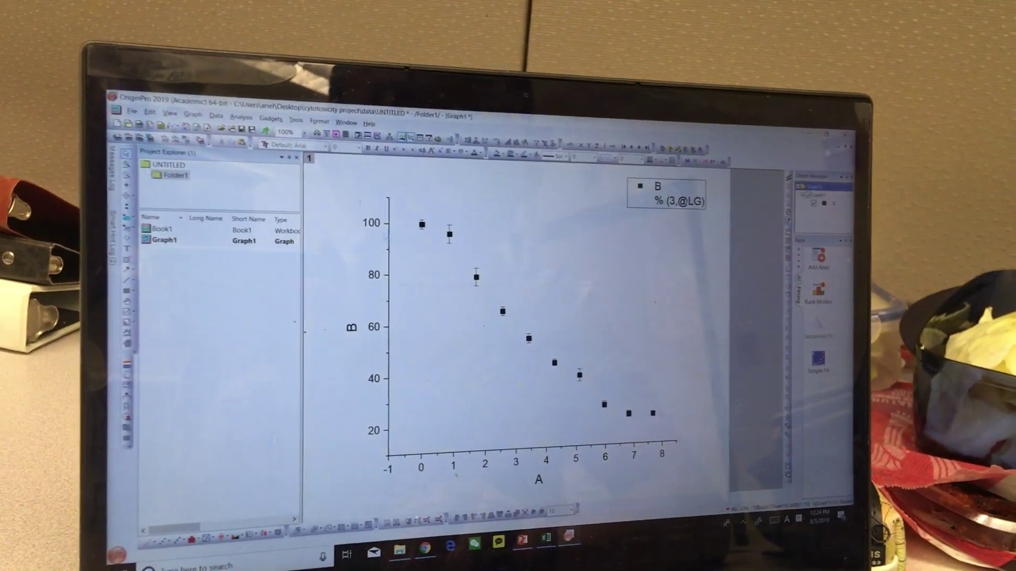
right_click(677, 210)
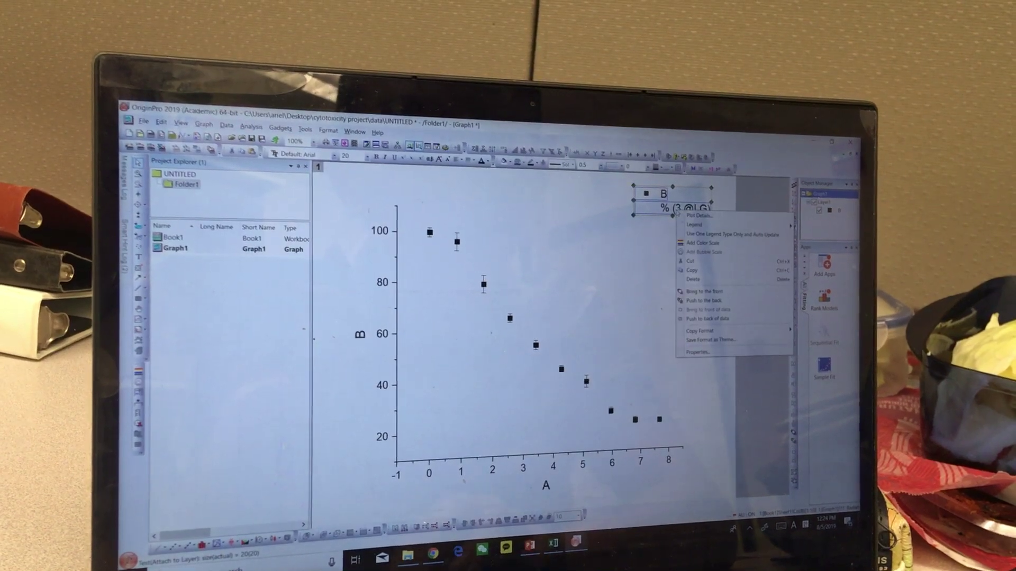
left_click(691, 280)
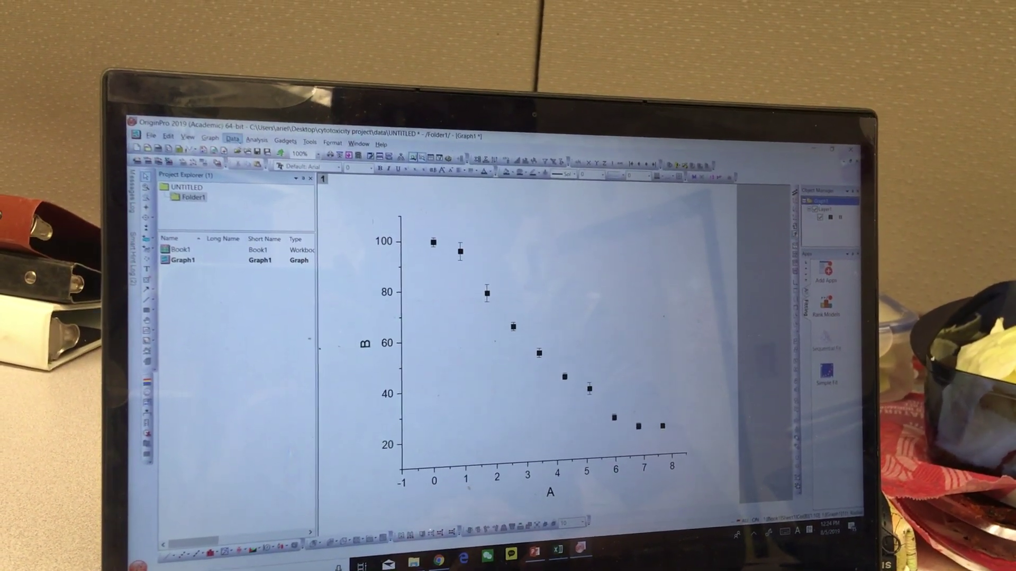
left_click(257, 136)
mouse_move(233, 144)
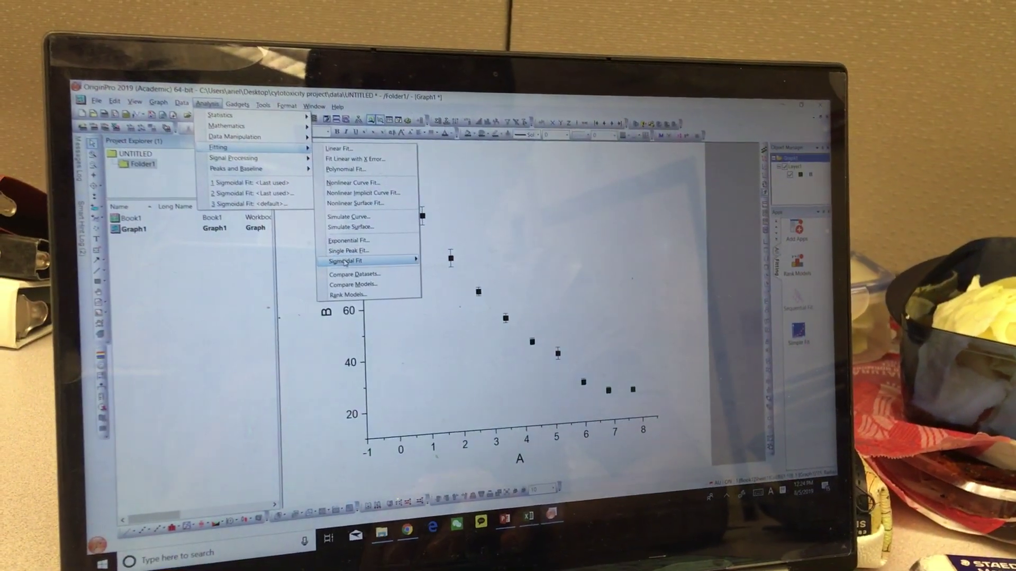
mouse_move(360, 259)
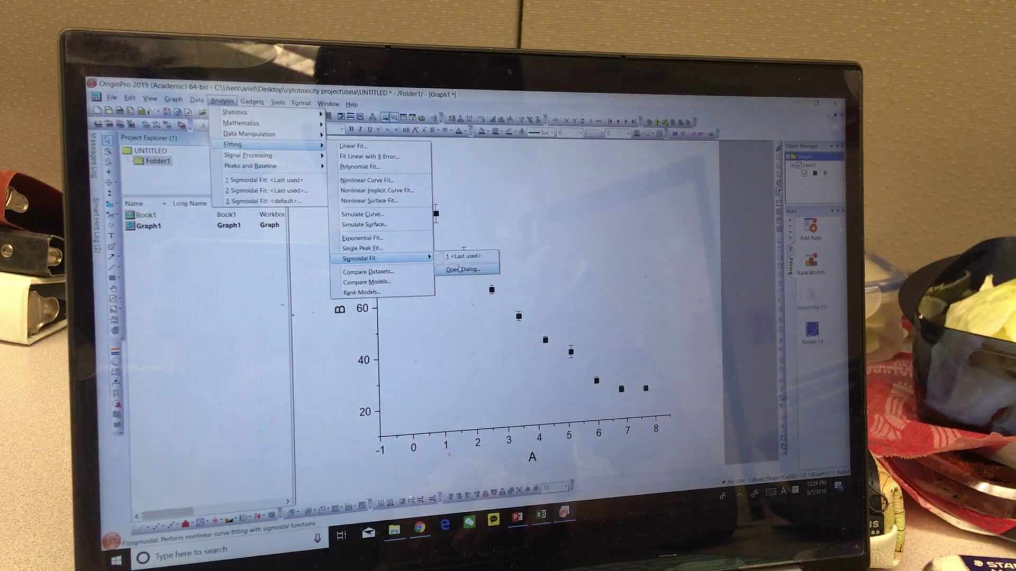
Run a Sigmoidal Fit on the data points using the BiDoseResp function
left_click(459, 268)
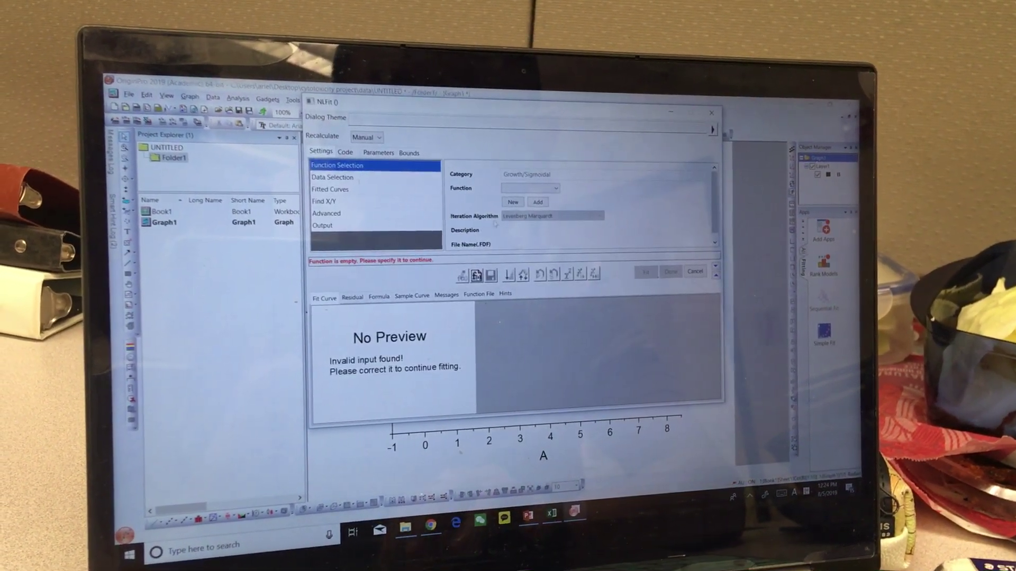
left_click(523, 192)
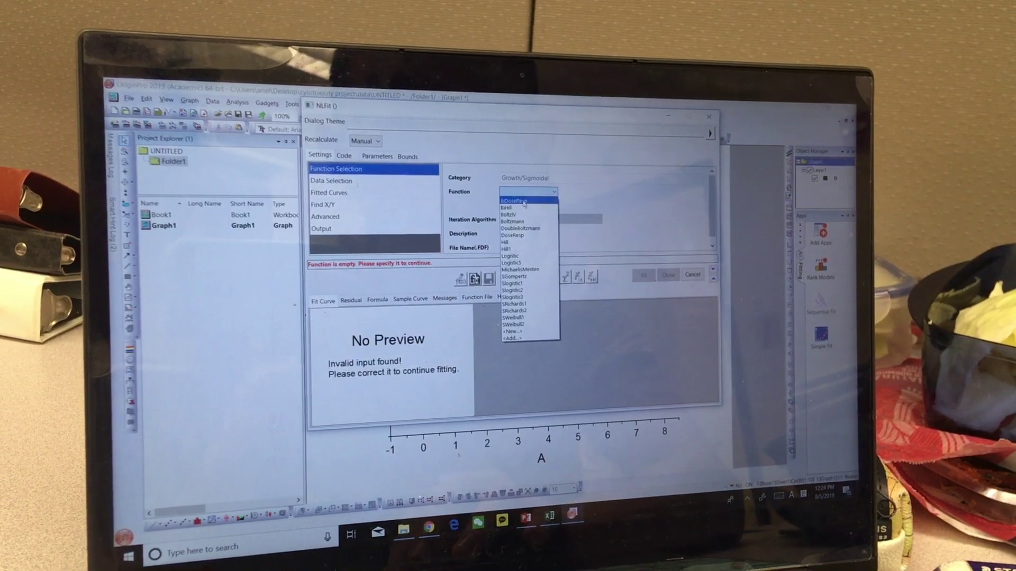
left_click(528, 199)
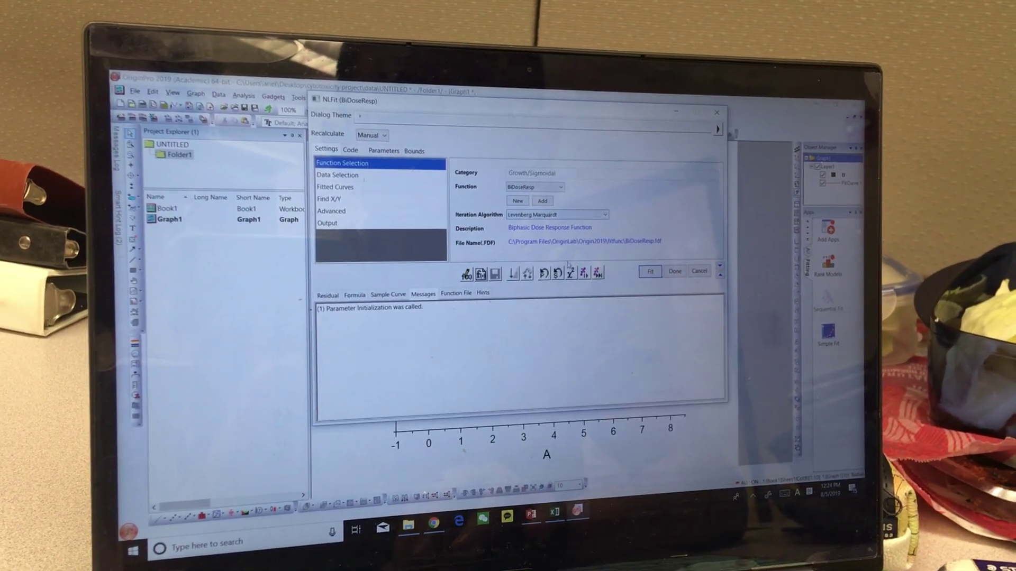
left_click(652, 272)
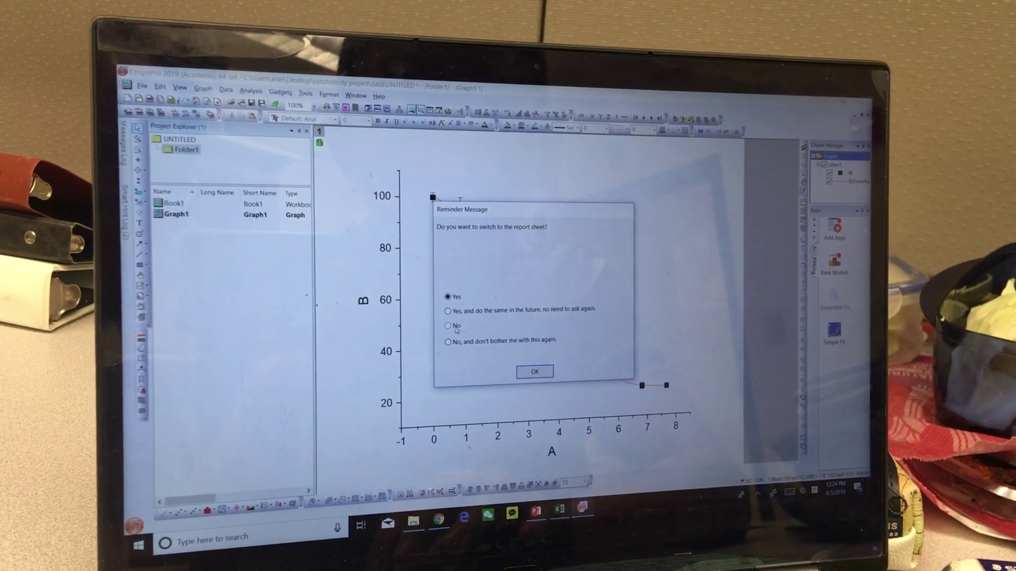
Dismiss the report-sheet reminder and delete the BiDoseResp fit results table
left_click(529, 374)
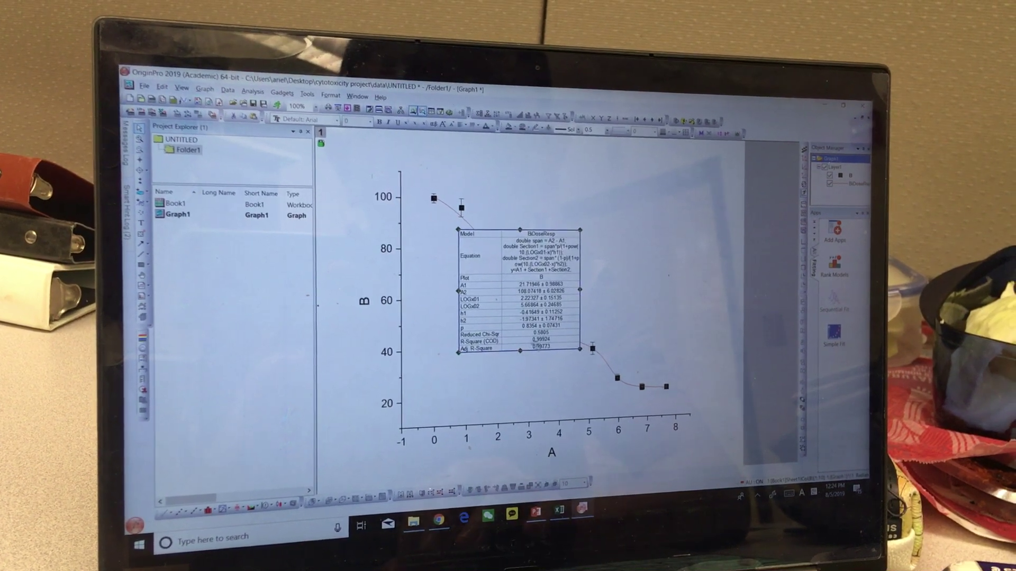
right_click(503, 231)
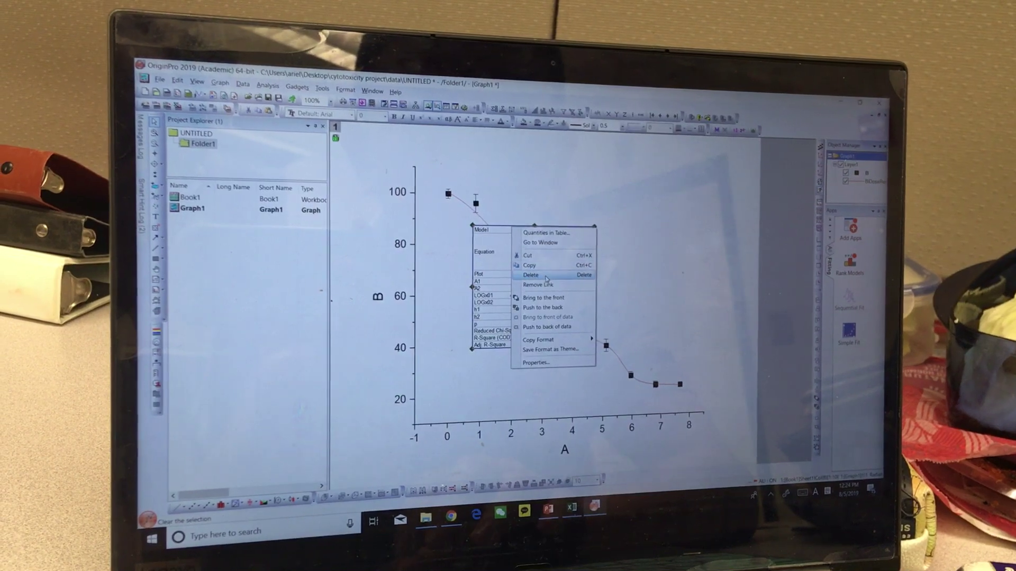
left_click(539, 285)
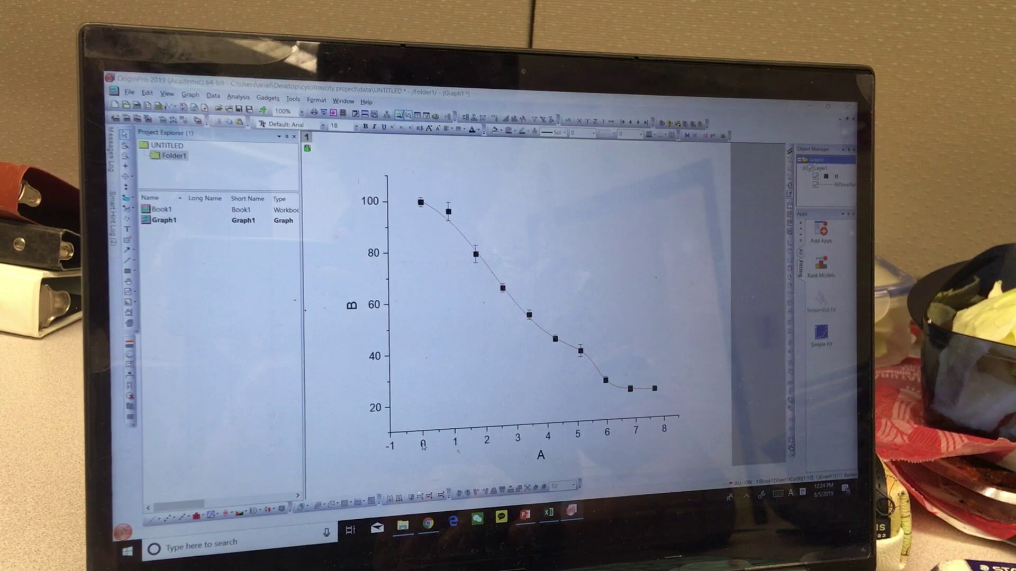
Rescale the X axis to end at 8.5 and apply it
double_click(420, 447)
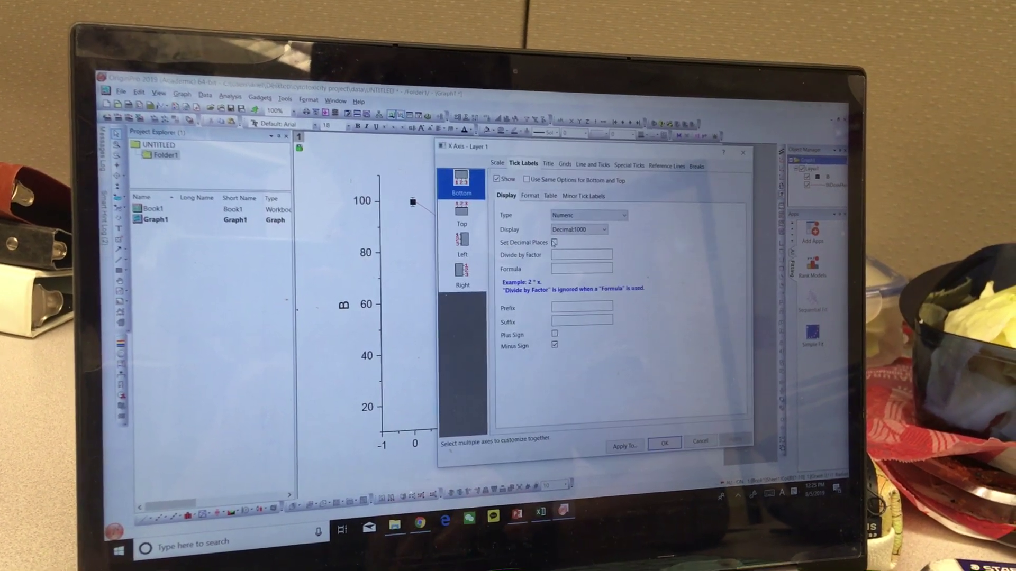
left_click(494, 172)
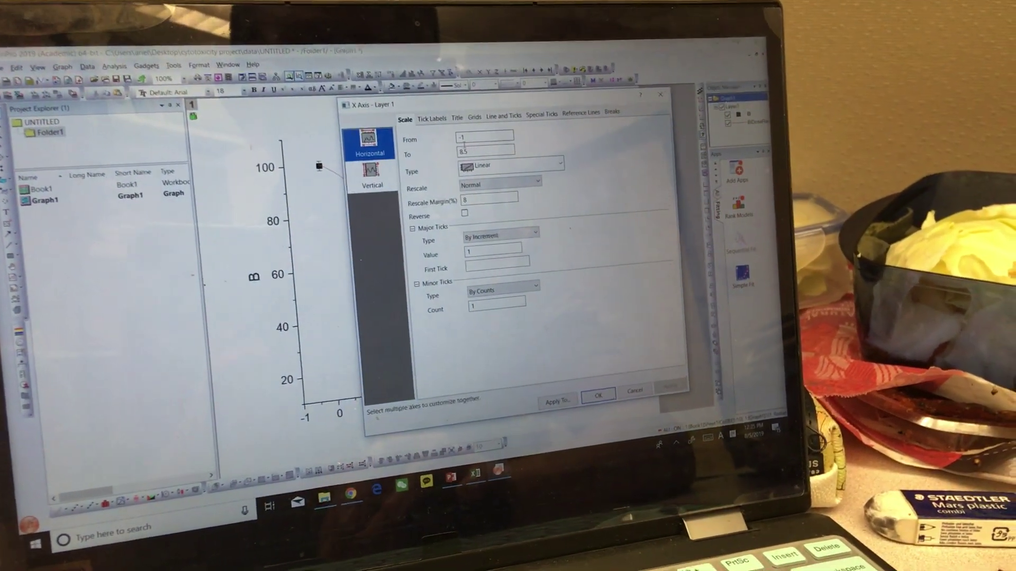
double_click(494, 144)
type("0")
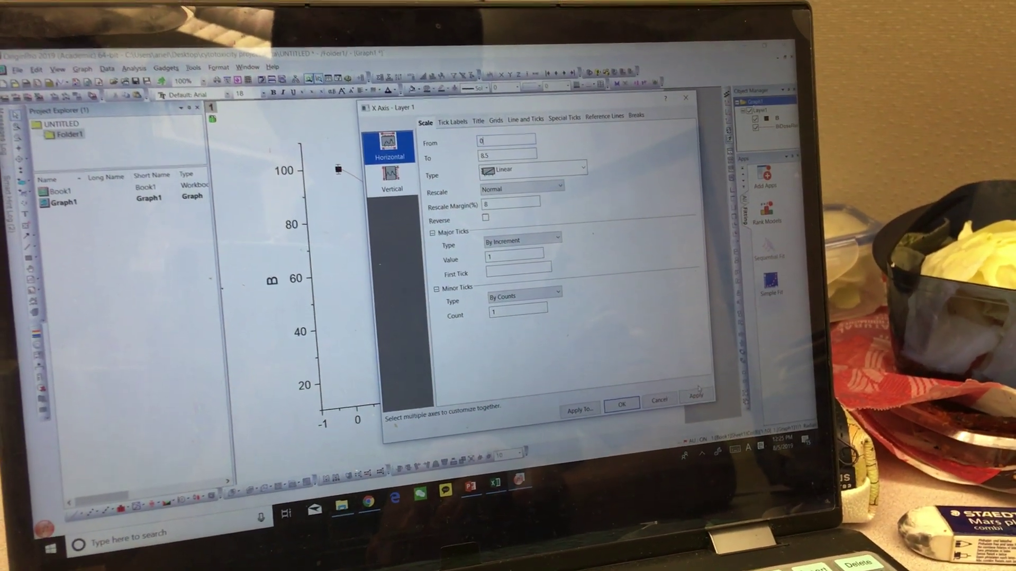
left_click(712, 397)
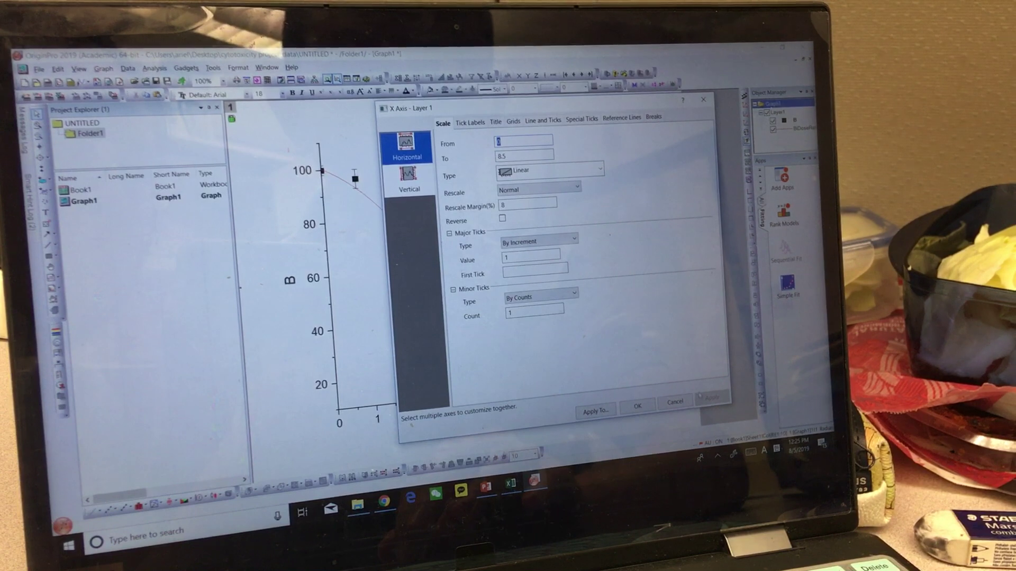
Look through the X axis Tick Labels and Grids settings, ending at Line and Ticks
left_click(474, 123)
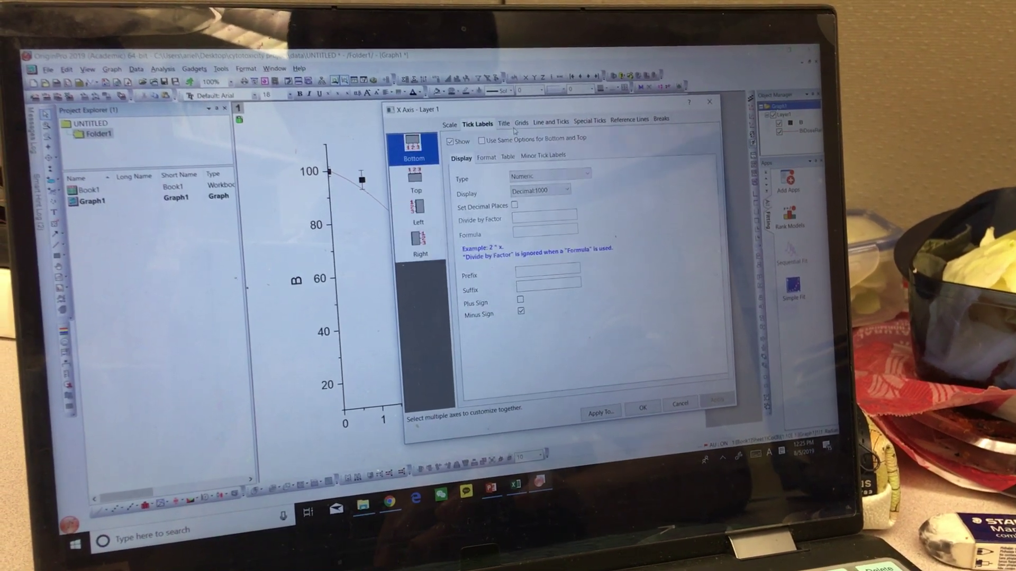
left_click(517, 122)
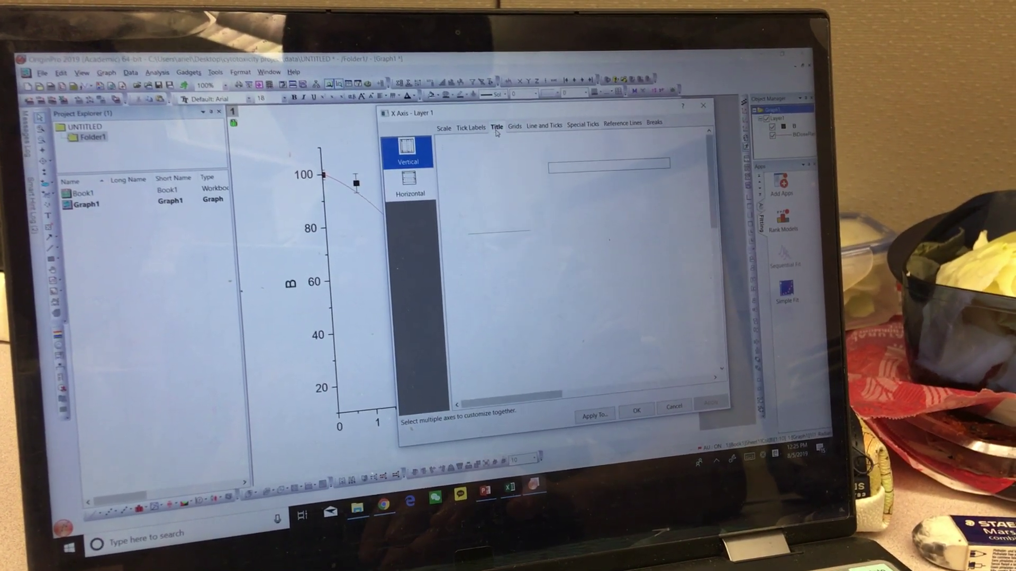
left_click(555, 131)
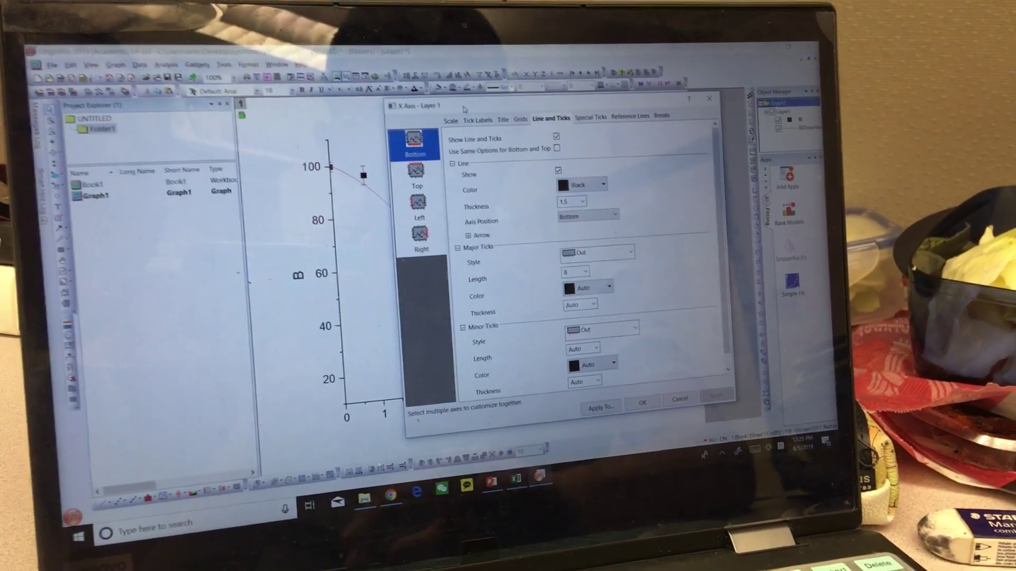
Show the top axis line with its major and minor tick styles set to None
left_click_drag(460, 98, 592, 184)
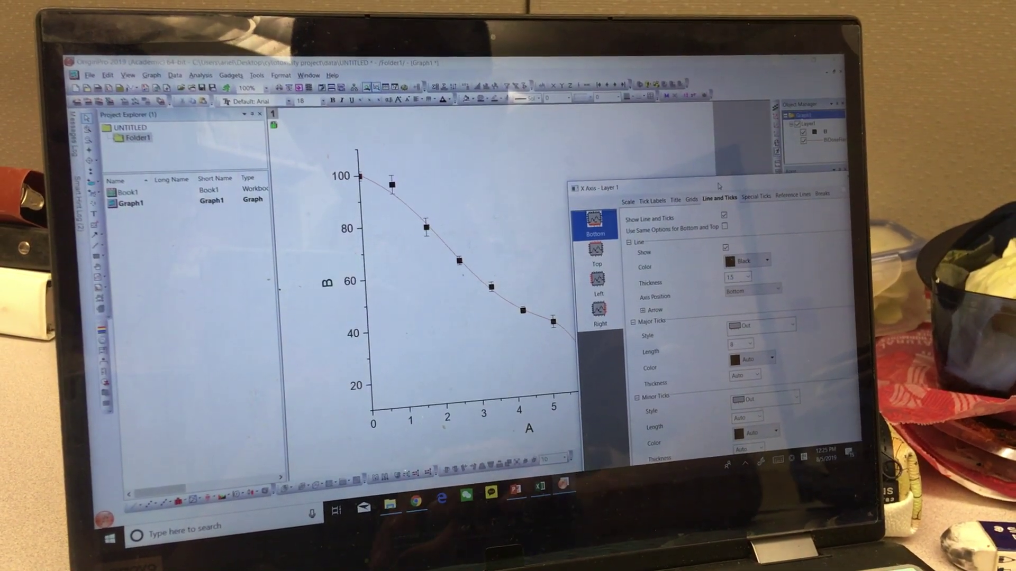
mouse_move(723, 184)
left_mouse_down()
mouse_move(492, 230)
mouse_move(502, 129)
left_mouse_up()
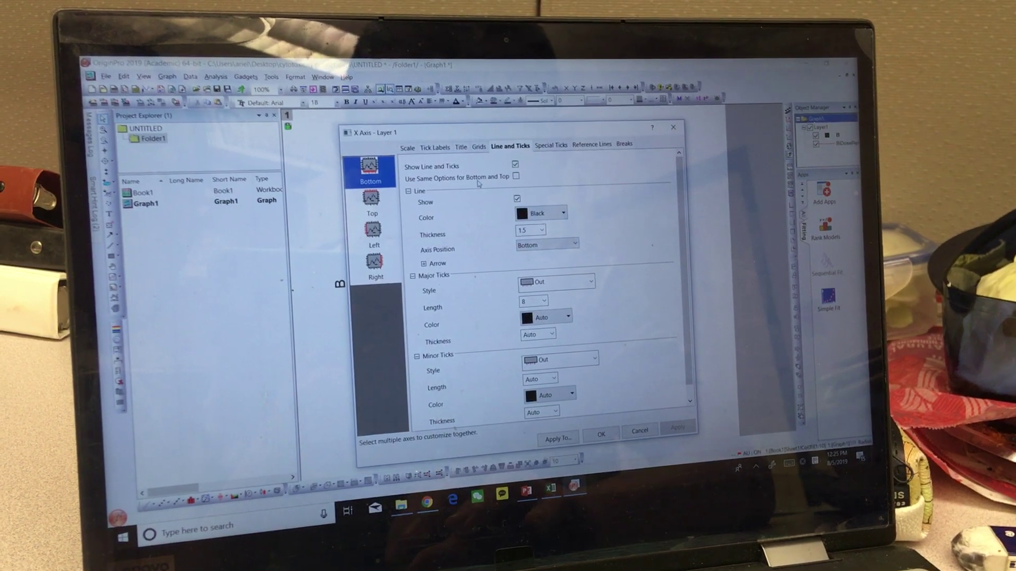
left_click(374, 200)
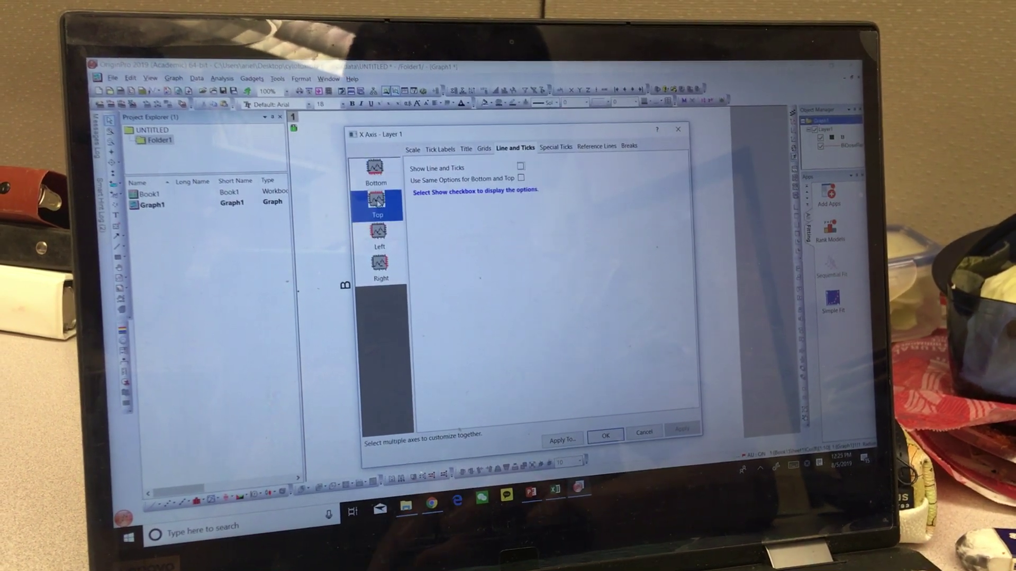
left_click(520, 169)
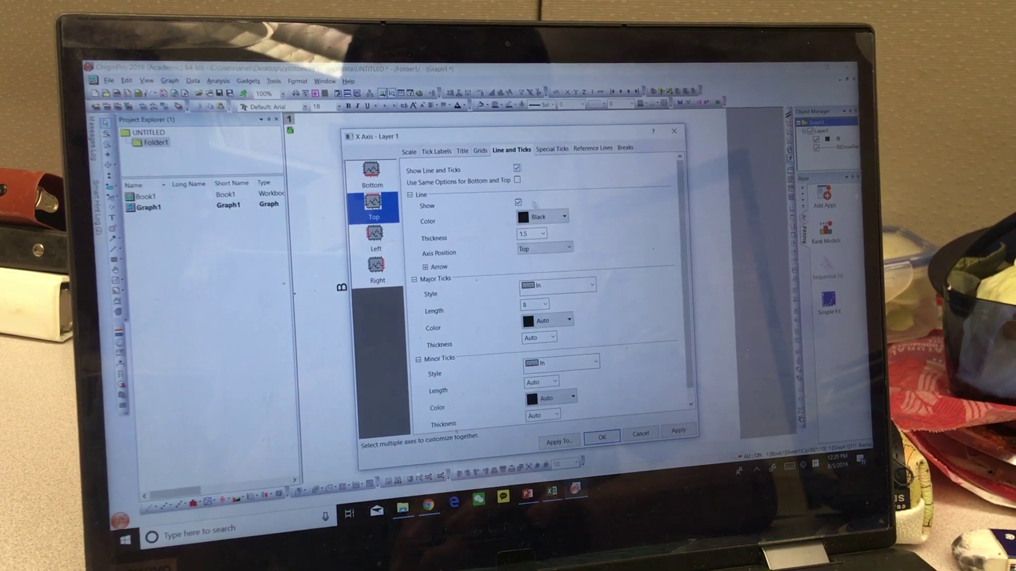
left_click(560, 286)
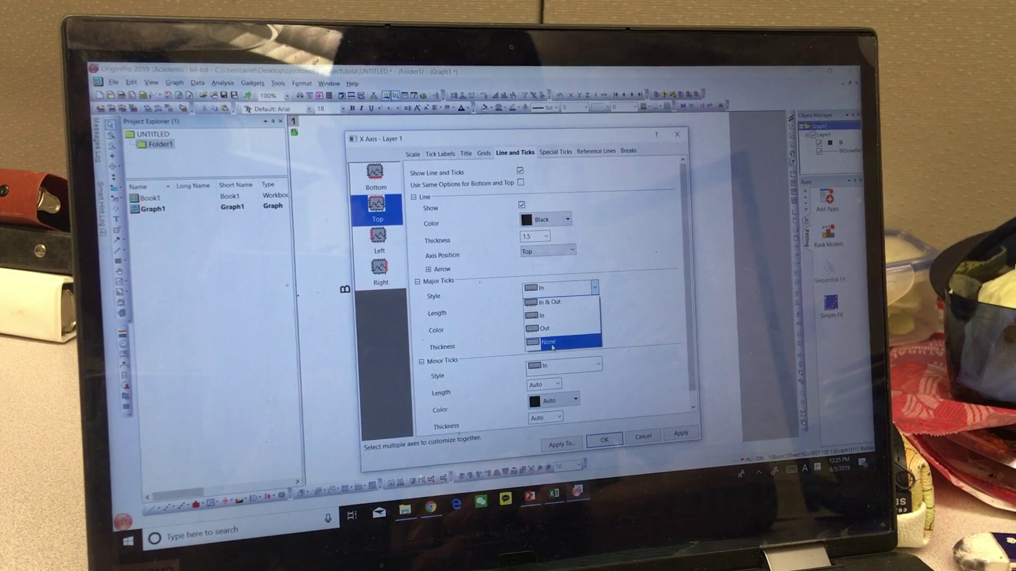
left_click(551, 342)
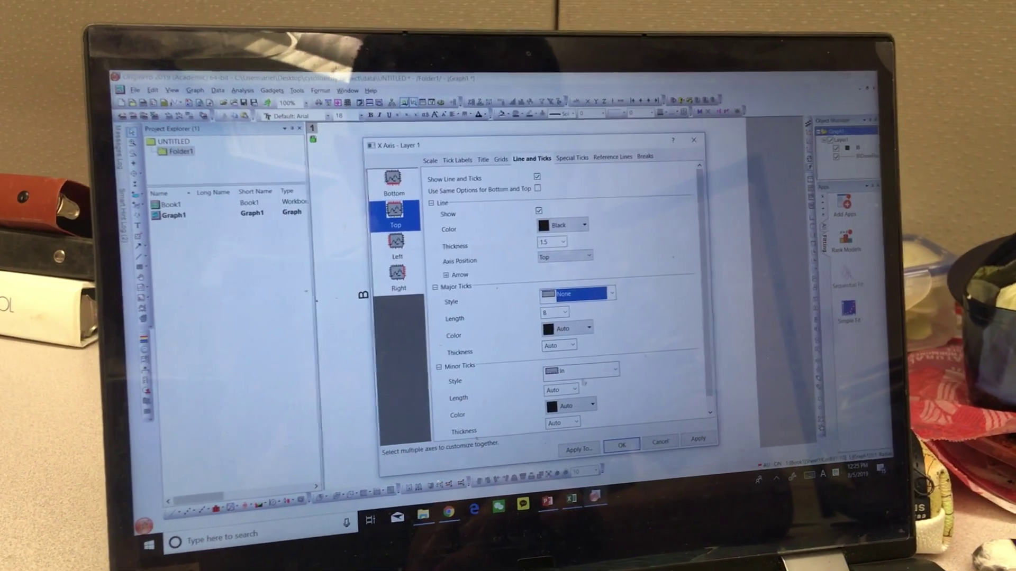
left_click(586, 371)
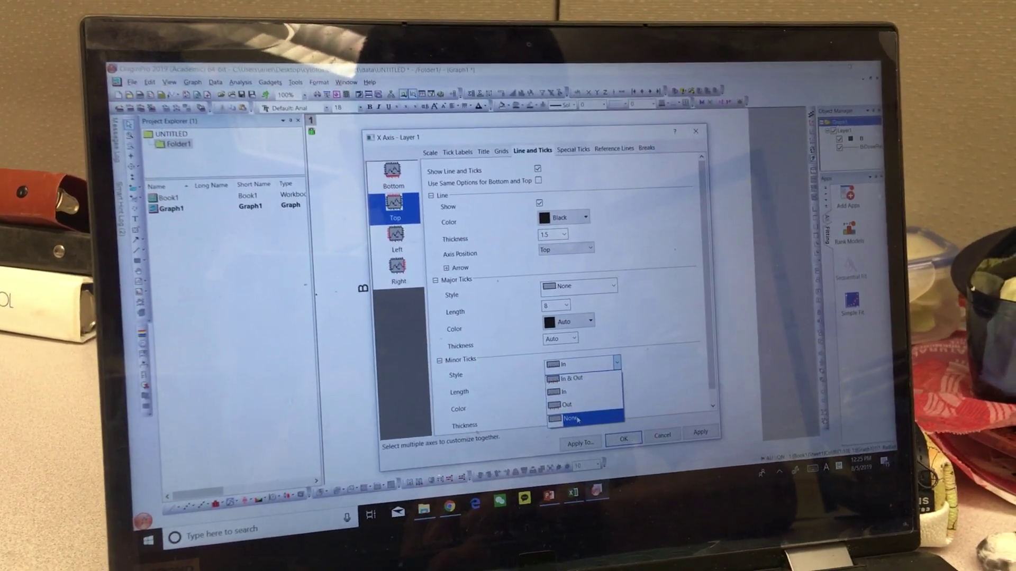
left_click(575, 418)
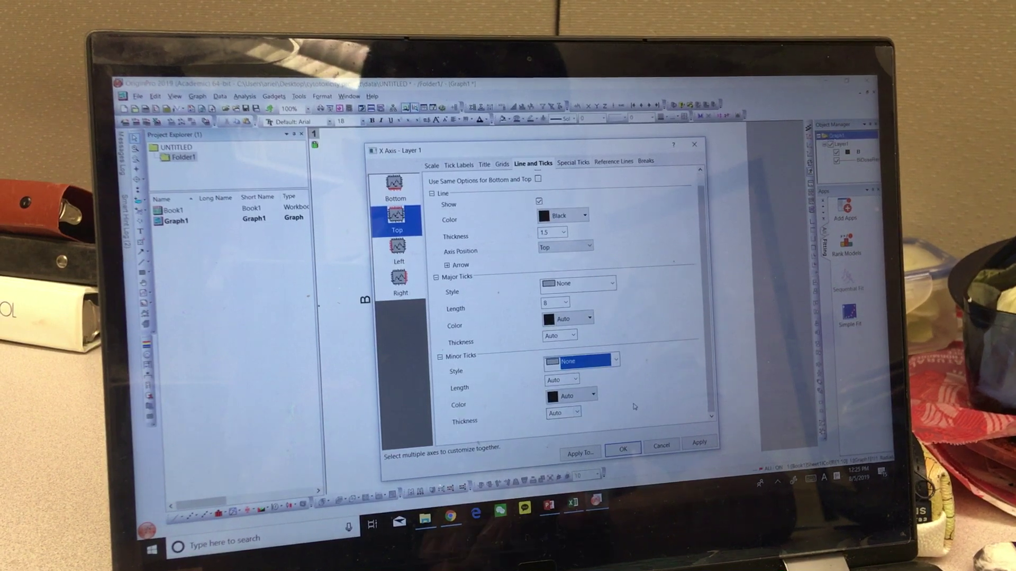
left_click(699, 442)
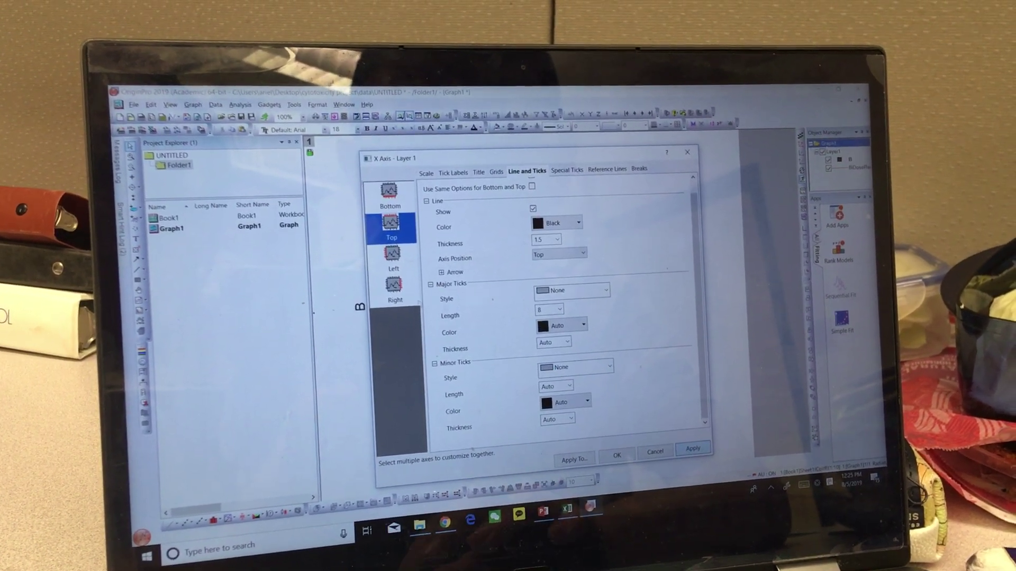
left_click(395, 295)
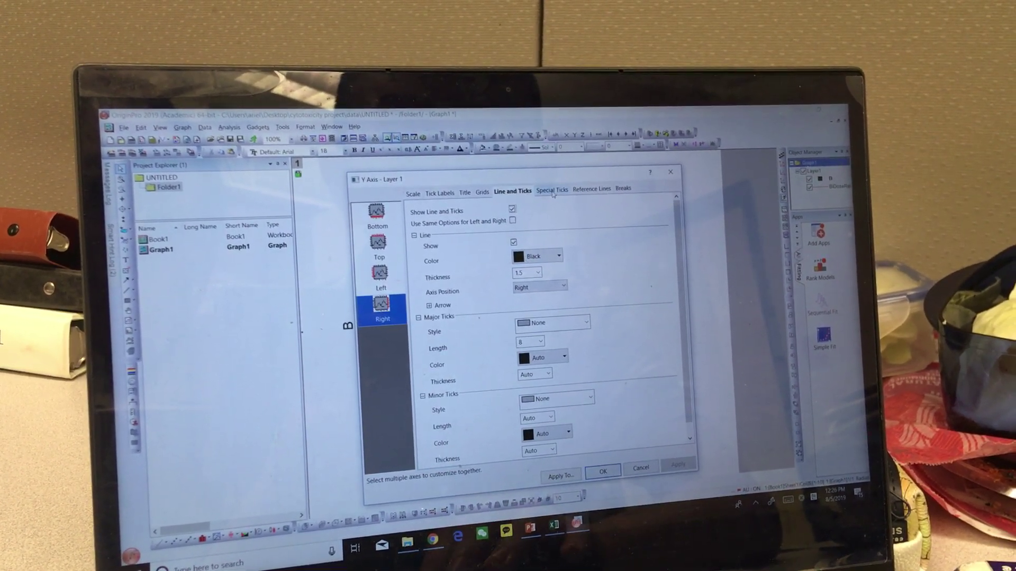
Change the Y axis scale From value to 0 so it runs 0 to 110
left_click(413, 197)
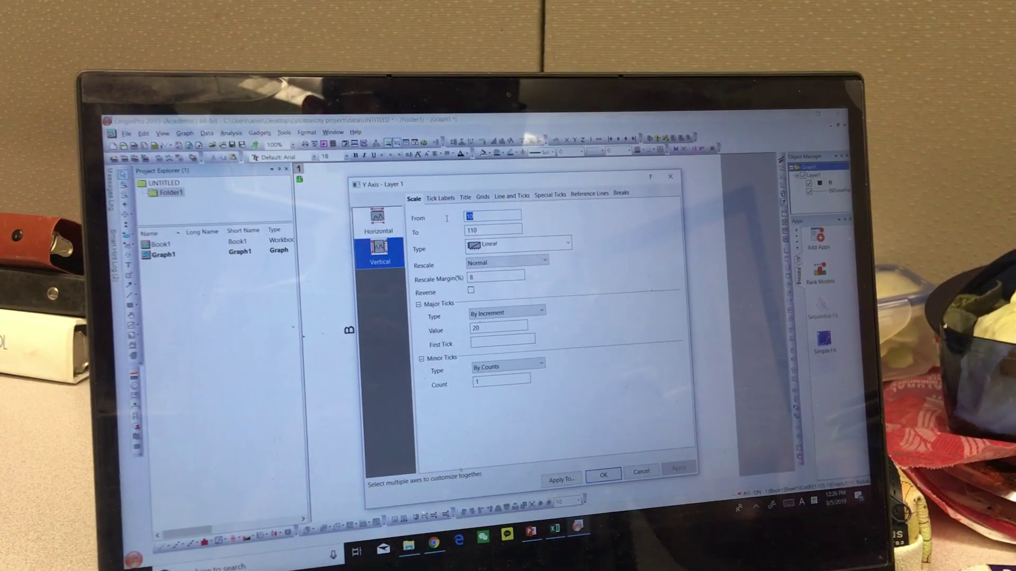
type("0")
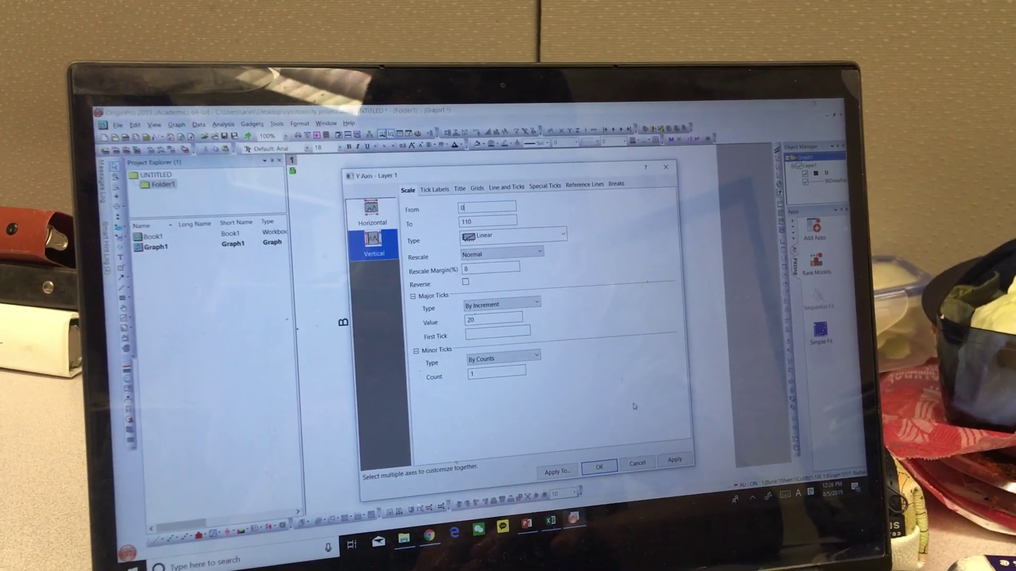
left_click(669, 467)
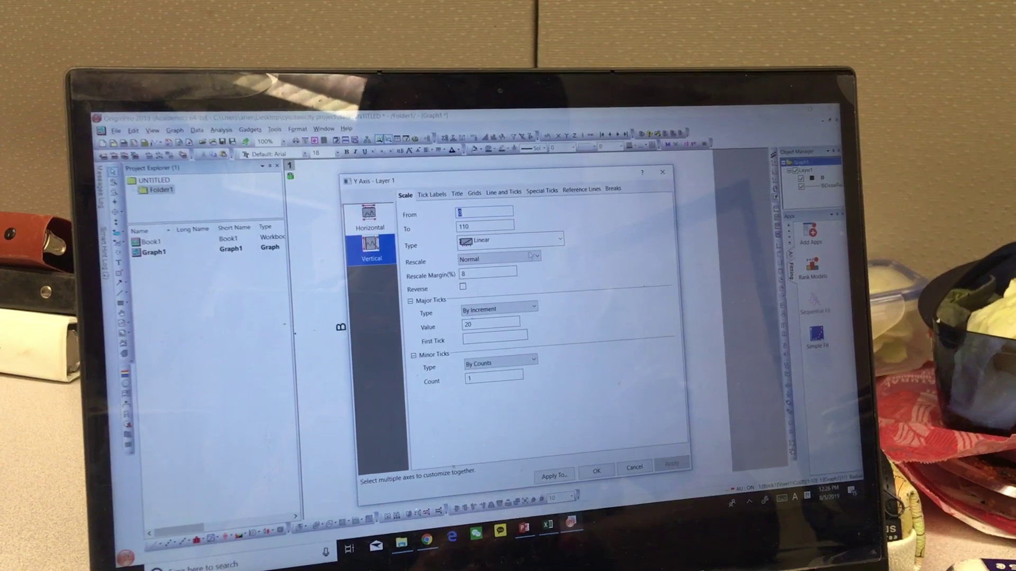
left_click(594, 470)
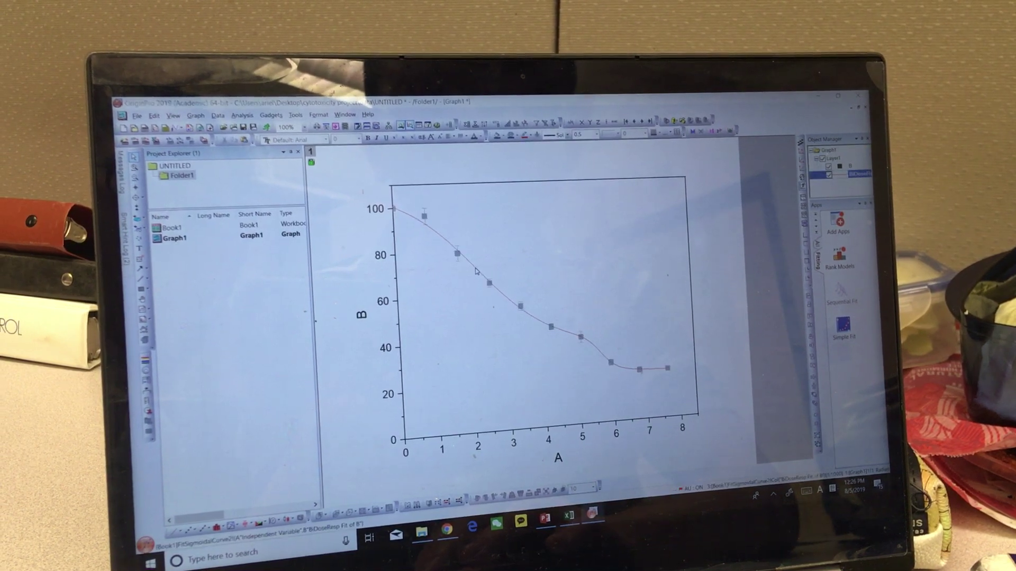
Set the fit curve's line colour to Black in Plot Details
double_click(475, 272)
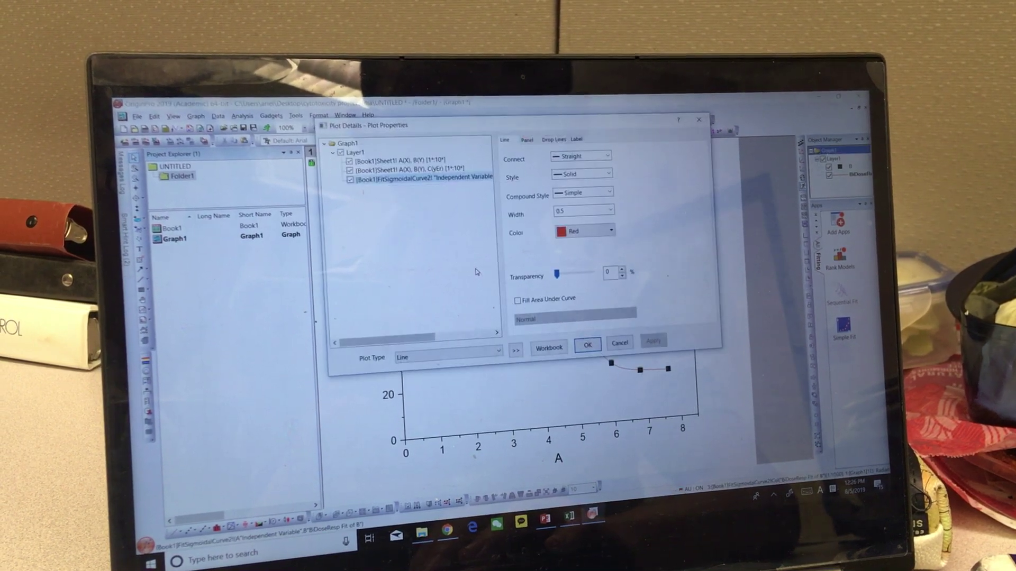
left_click(585, 235)
left_click(563, 261)
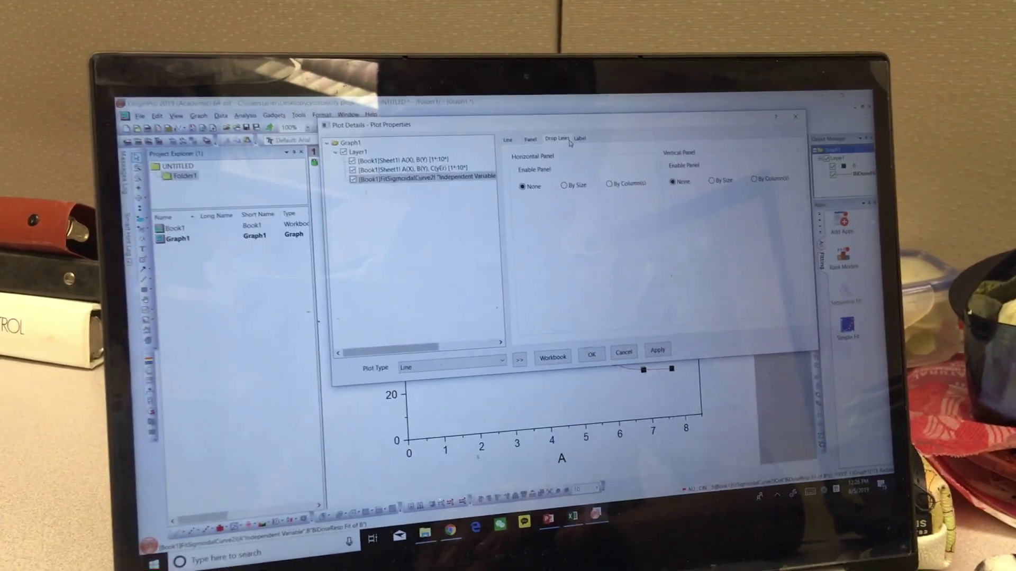
Look through the fit curve's Drop Lines and Panel options
left_click(551, 143)
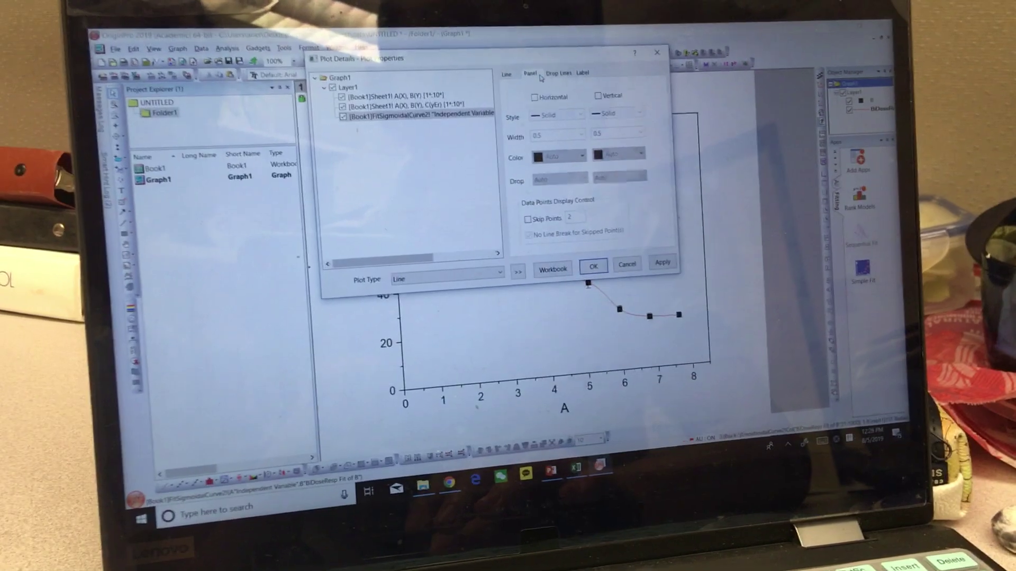
left_click(513, 103)
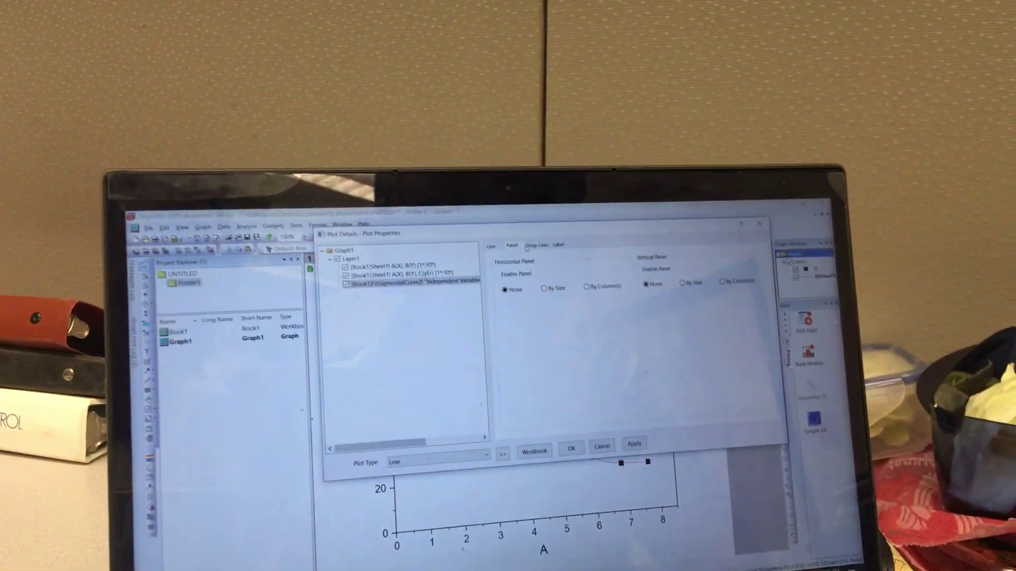
left_click(546, 184)
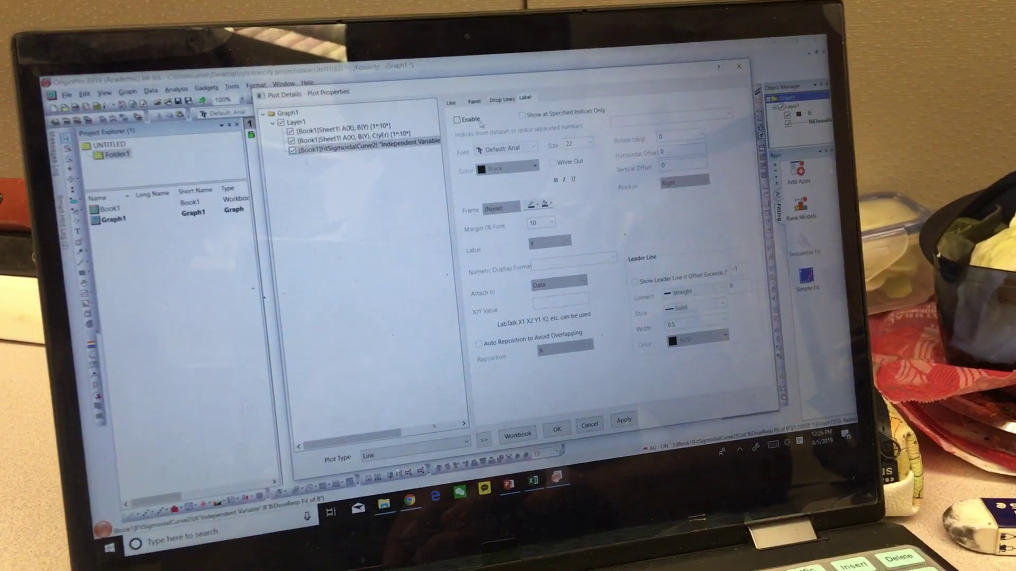
left_click(476, 122)
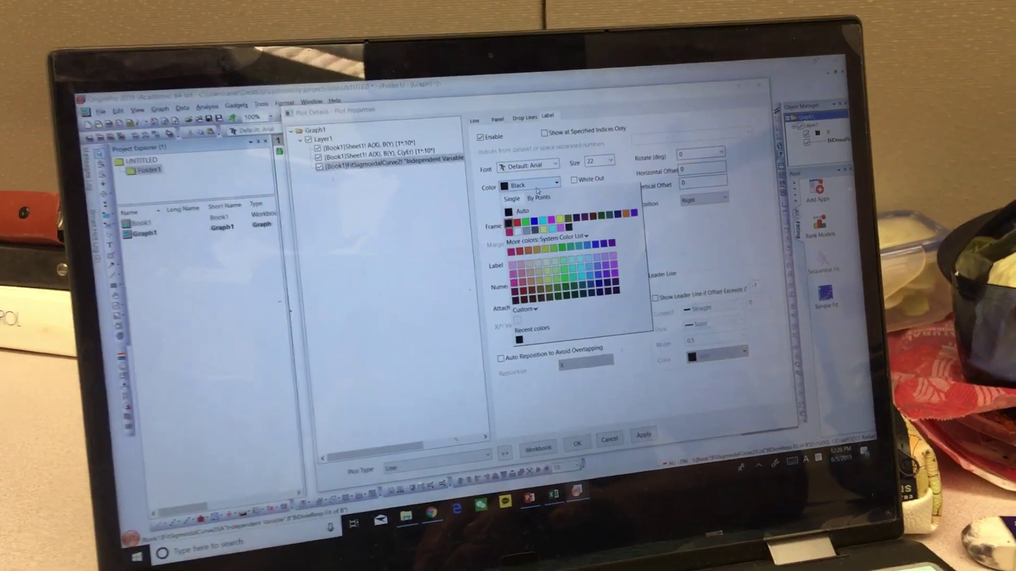
left_click(538, 190)
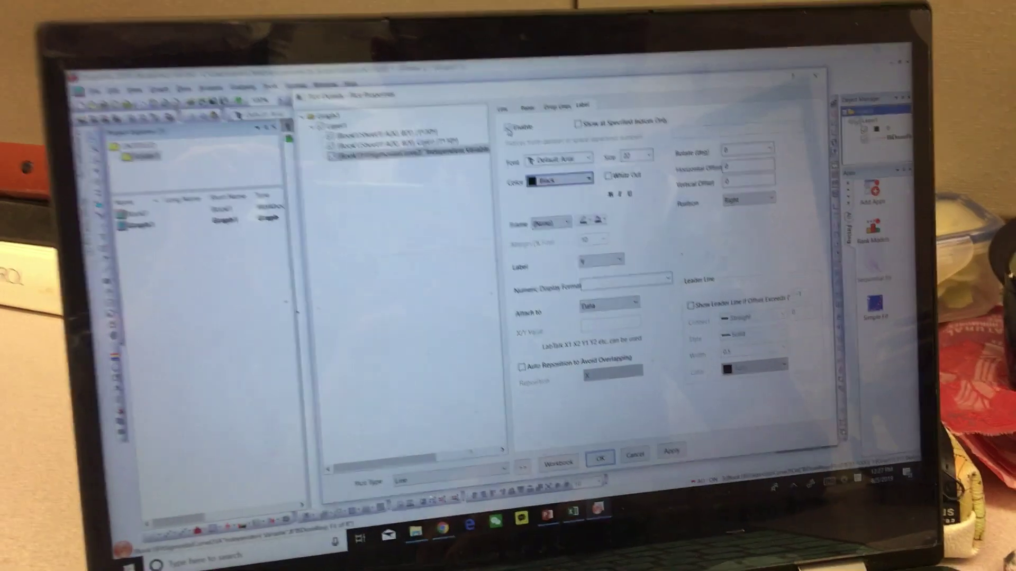
left_click(473, 123)
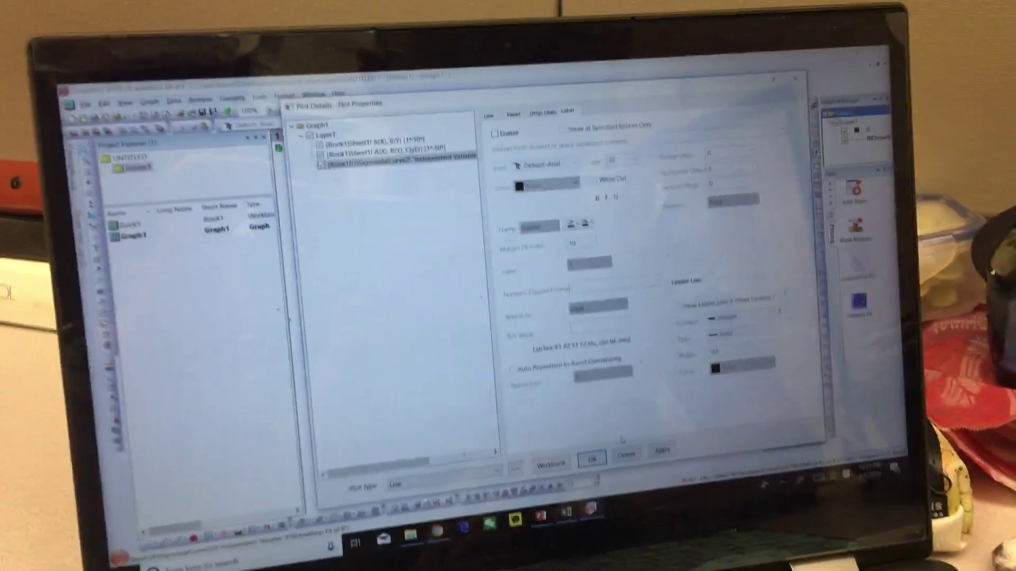